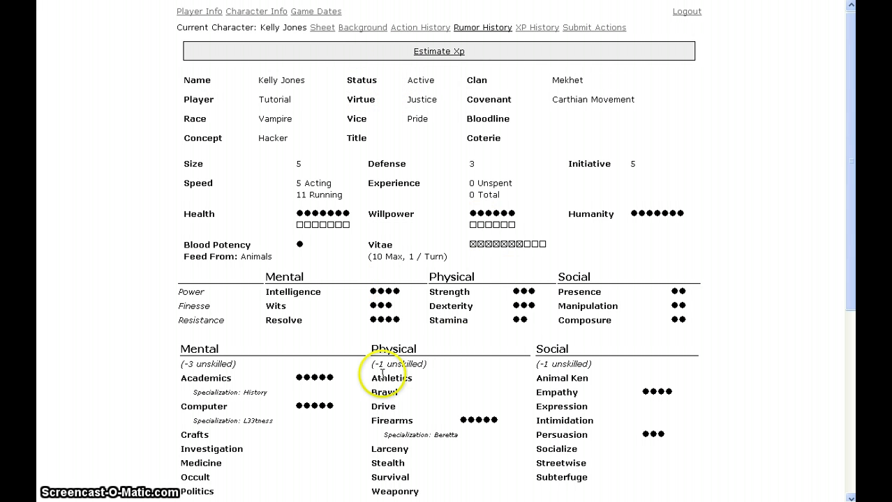
# Open the character's action submission page and load the character sheet in a separate tab for reference
pyautogui.click(611, 34)
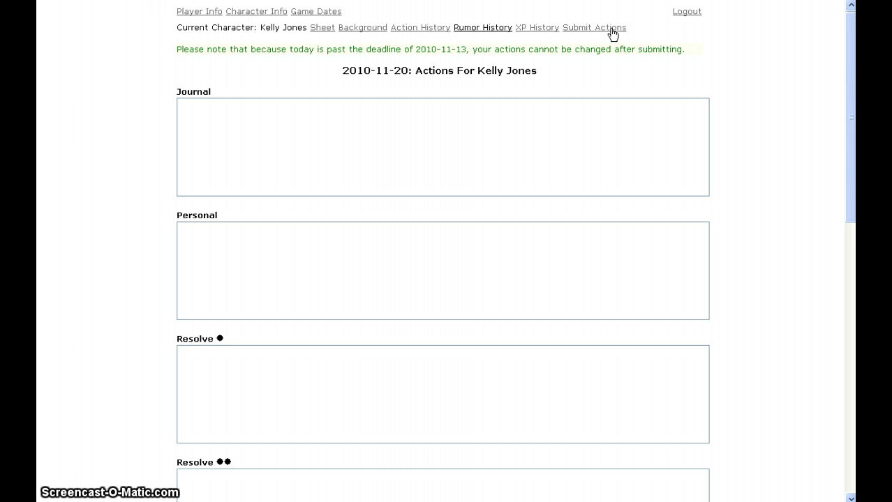
pyautogui.rightClick(322, 30)
pyautogui.click(355, 53)
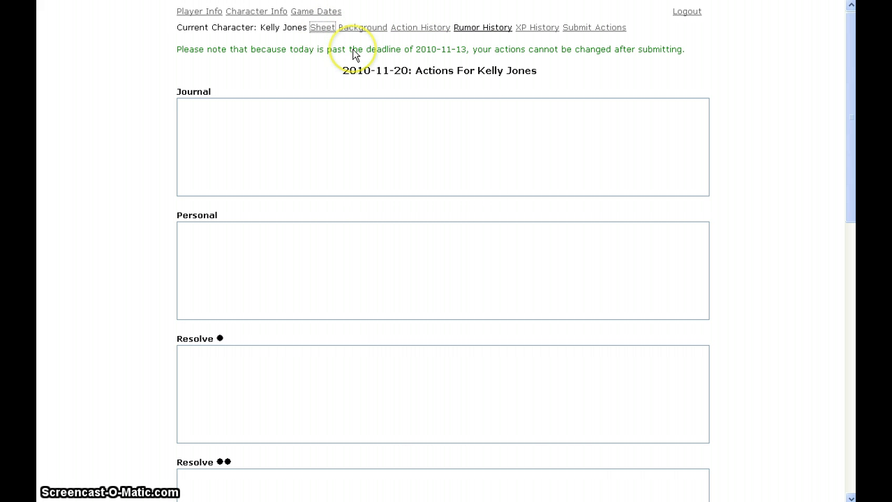
pyautogui.hotkey('ctrl', 'Tab')
pyautogui.hotkey('ctrl', 'shift', 'Tab')
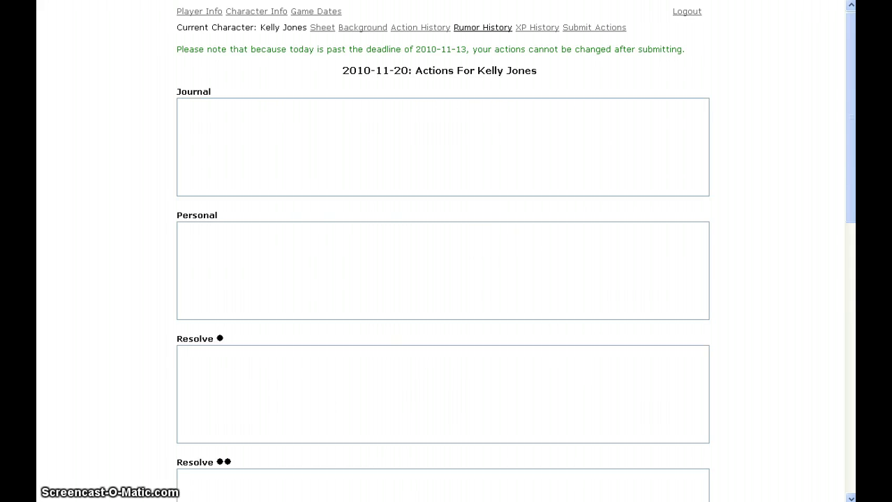
# Enter the title line "Researching Pokemon Infestation" for the one-dot Resolve action
pyautogui.moveTo(850, 65); pyautogui.dragTo(851, 89)
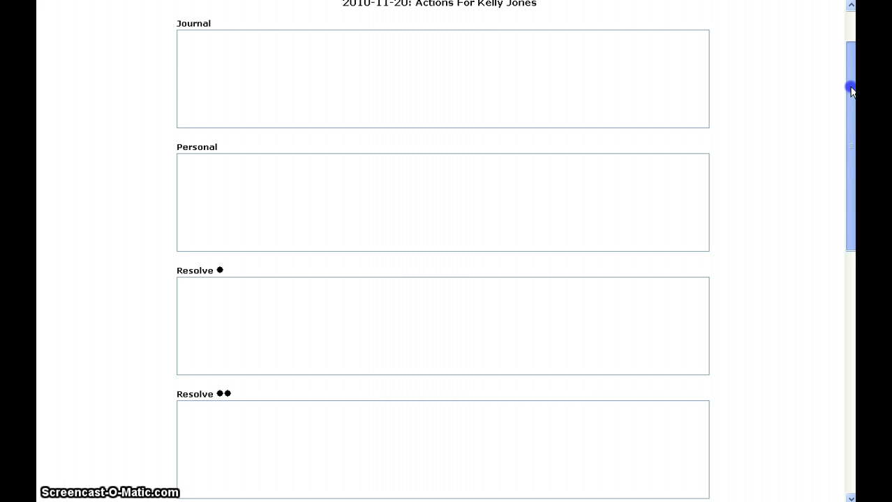
pyautogui.click(459, 78)
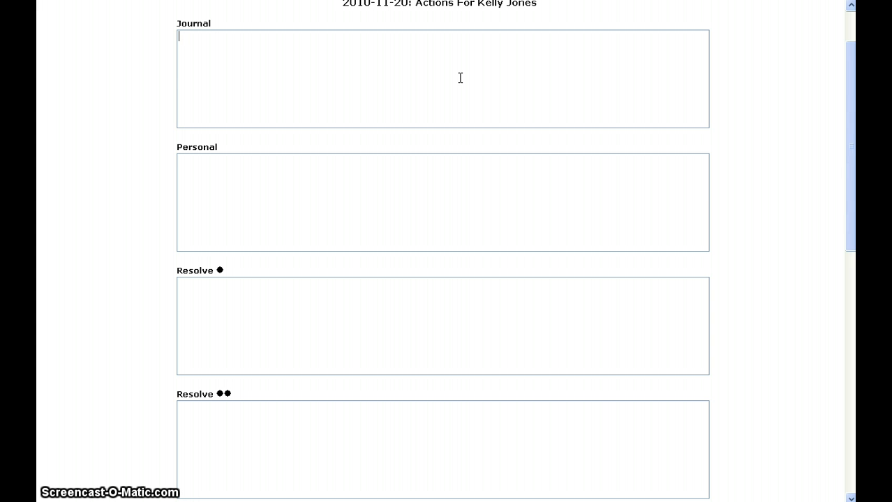
pyautogui.click(399, 242)
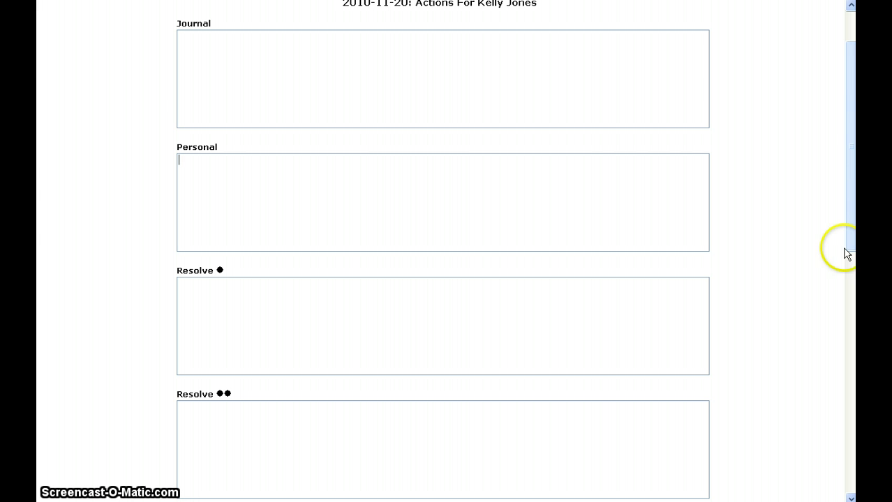
pyautogui.moveTo(850, 196); pyautogui.dragTo(852, 293)
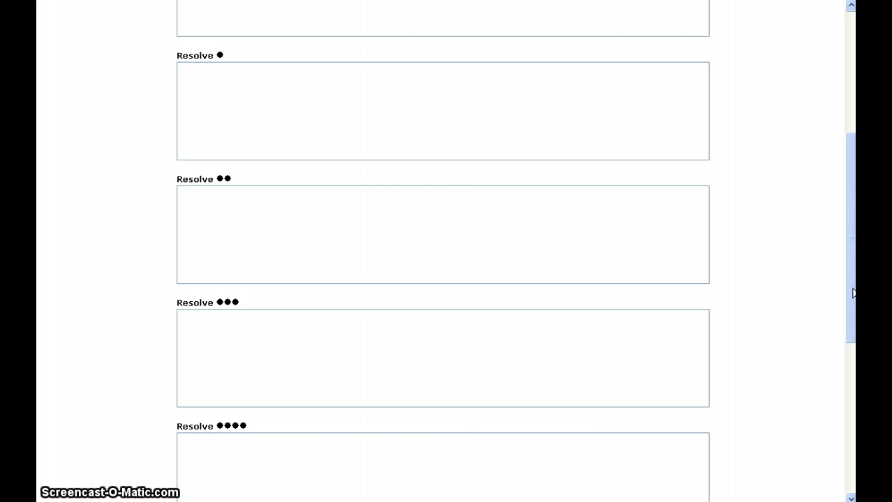
pyautogui.click(607, 131)
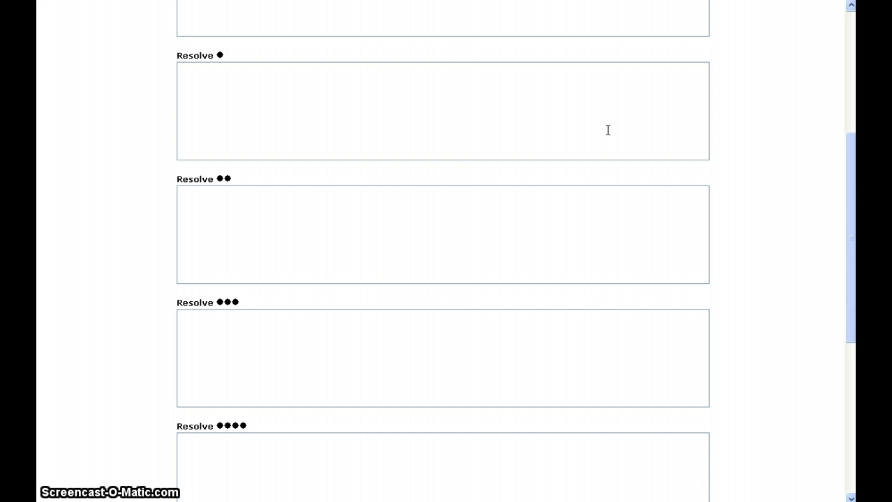
pyautogui.write('Res')
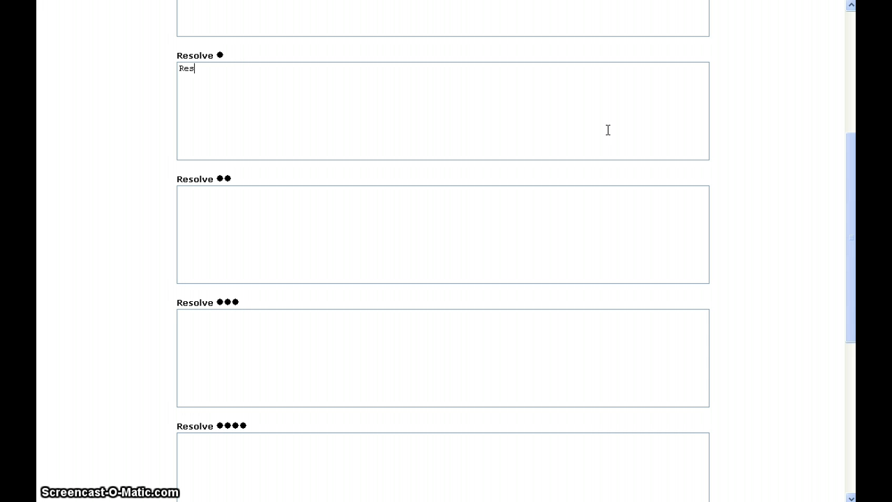
pyautogui.write('earching Pok')
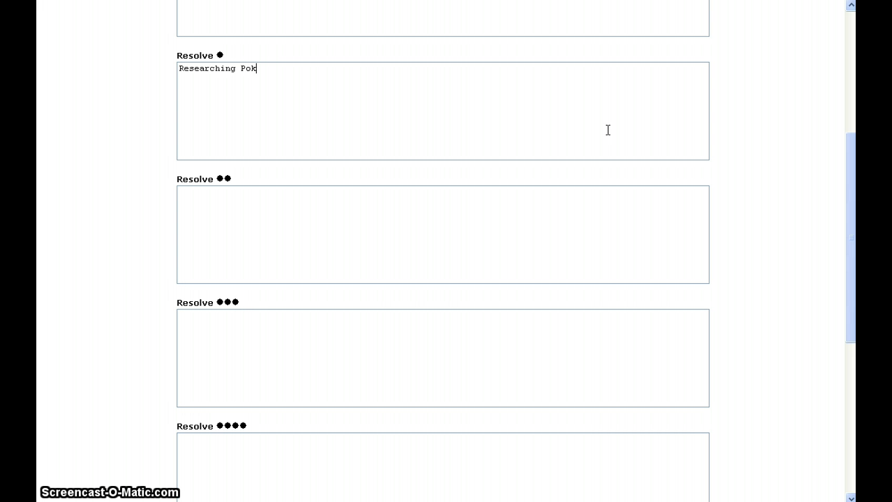
pyautogui.write('emon Infestat')
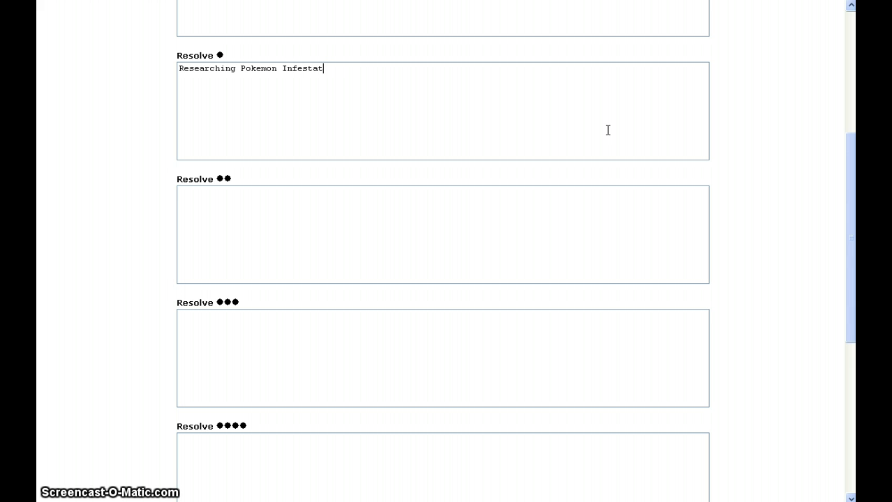
pyautogui.write('ion')
pyautogui.press('Return')
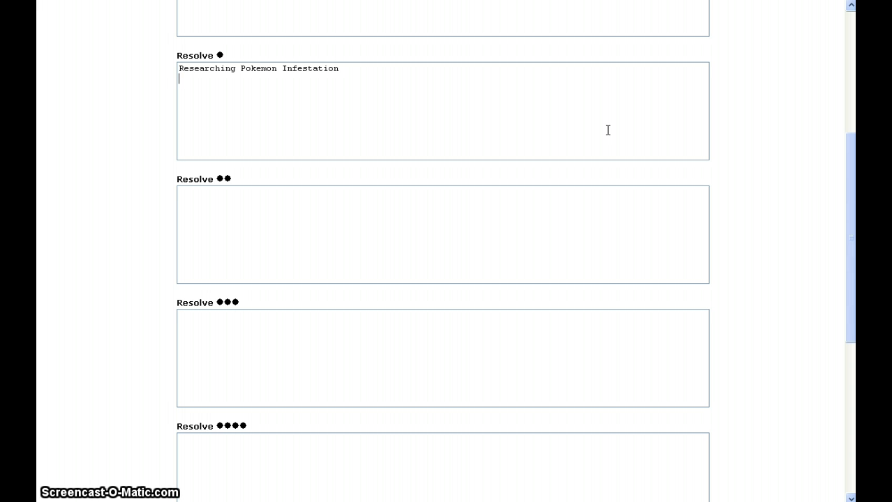
# Add the description "looking for the source of the pikachu mob that came through the elysium last week" below the title
pyautogui.write('looking for the so')
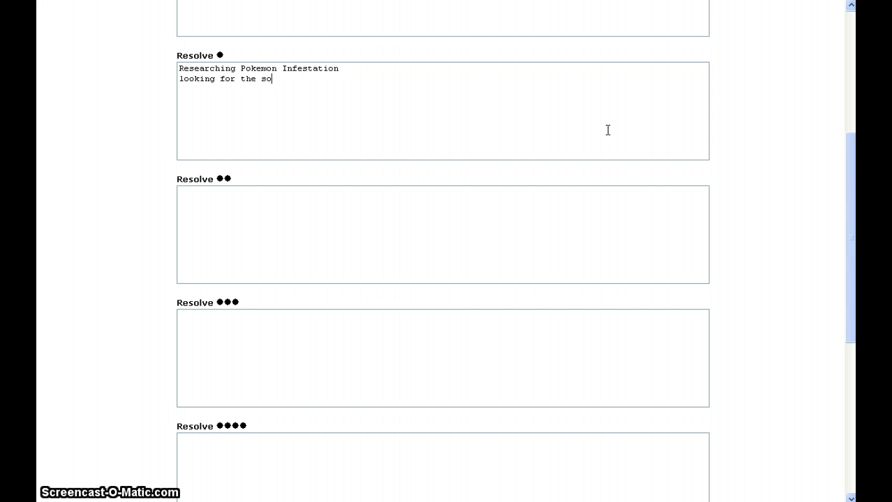
pyautogui.write('urce of the ')
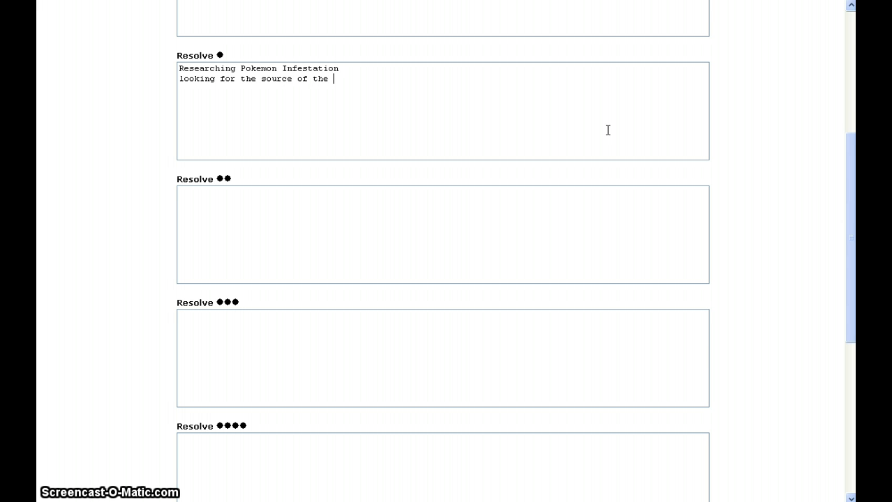
pyautogui.write('pikachu ')
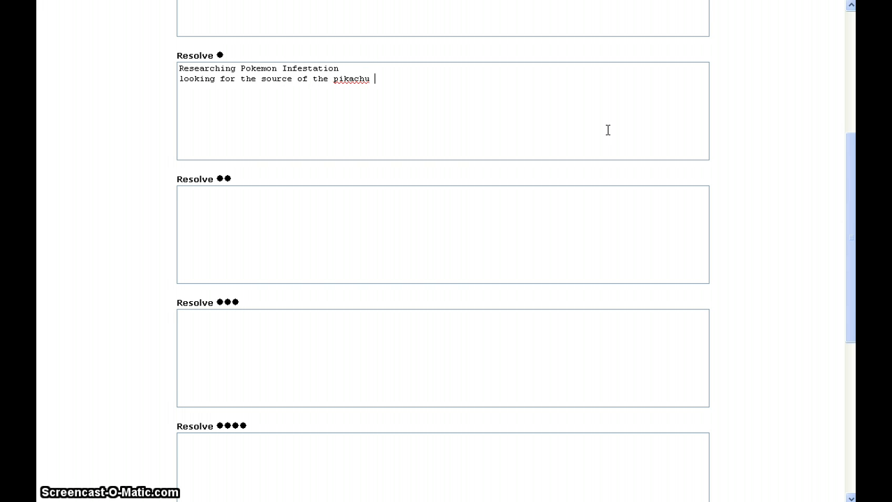
pyautogui.write('mob that came thr')
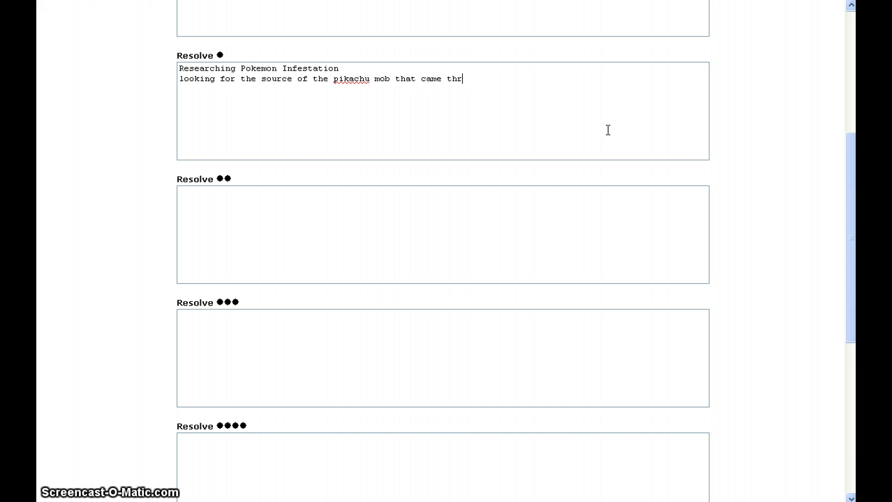
pyautogui.write('ough the e')
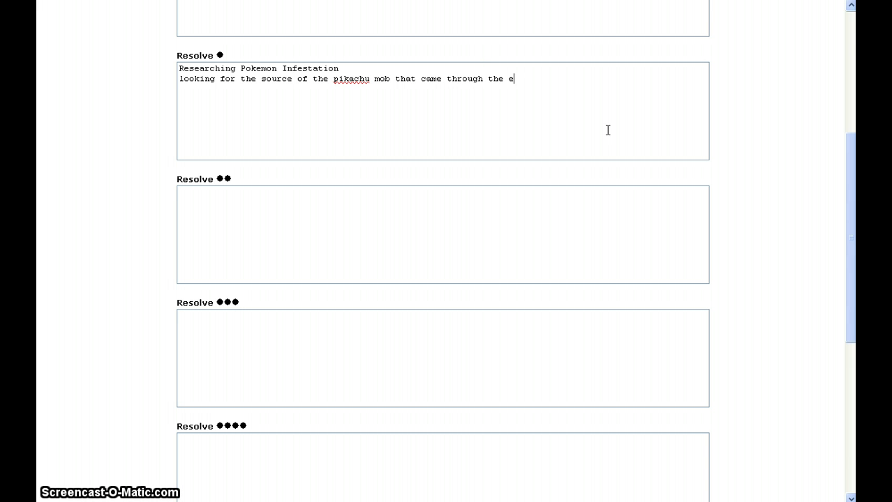
pyautogui.write('lysium last week')
pyautogui.press('Return')
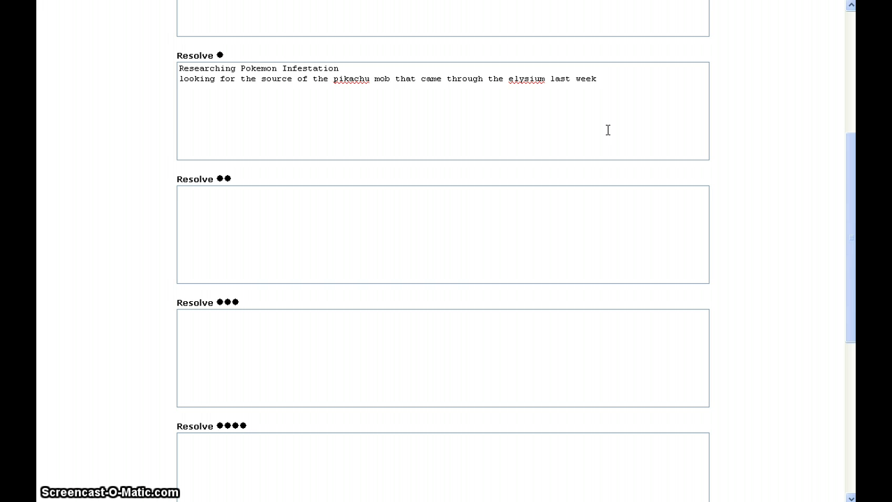
# Add the dice pool line "Intelligence + Academics: Pokemon" to the one-dot Resolve action
pyautogui.write('Intelli')
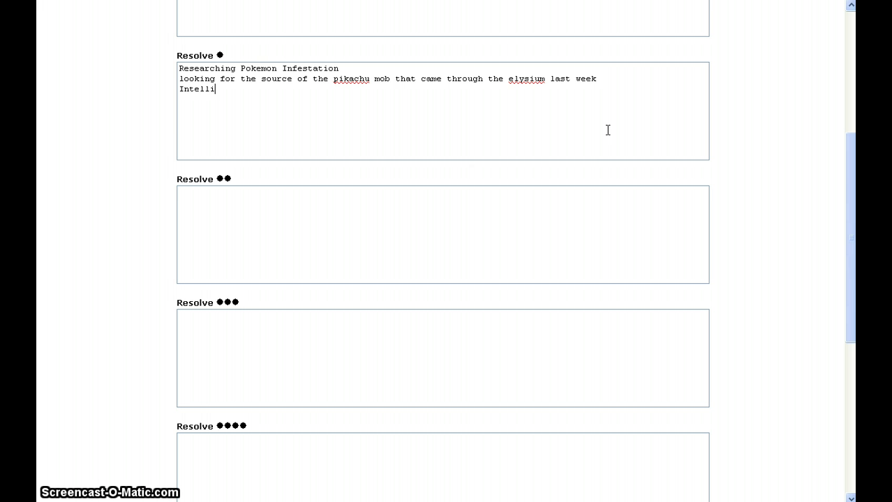
pyautogui.write('gence + Ac')
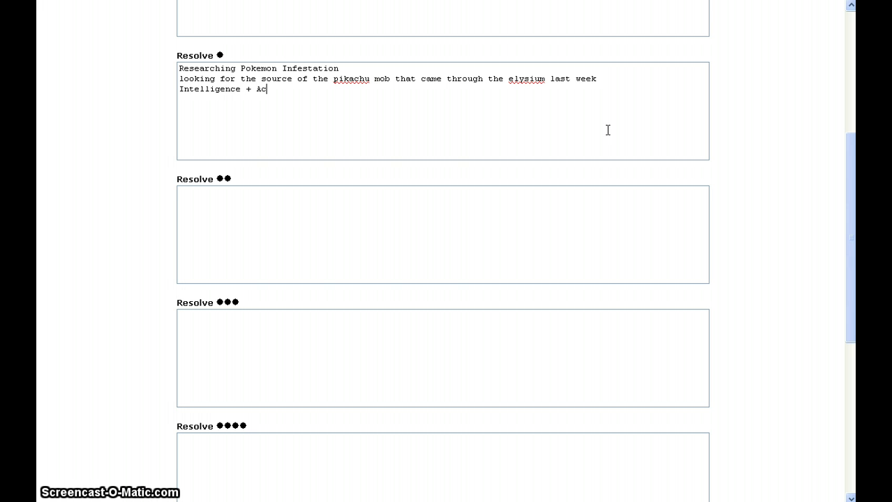
pyautogui.write('ademics')
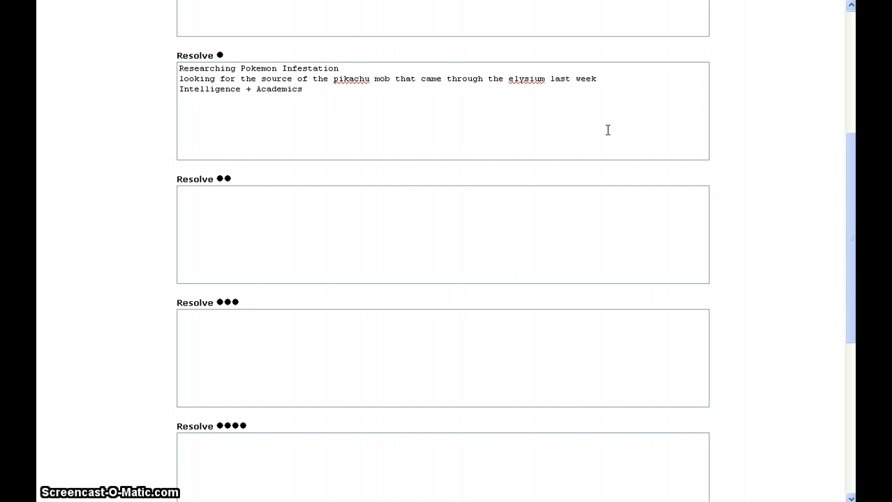
pyautogui.write('=')
pyautogui.write(' Pokemon')
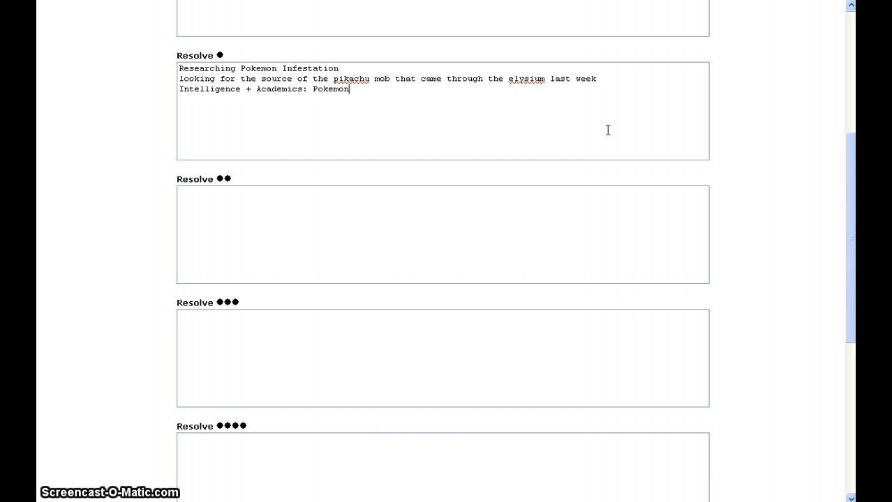
# Check the Academics specialization on the character sheet and complete the dice pool line with "= 10"
pyautogui.click(607, 130)
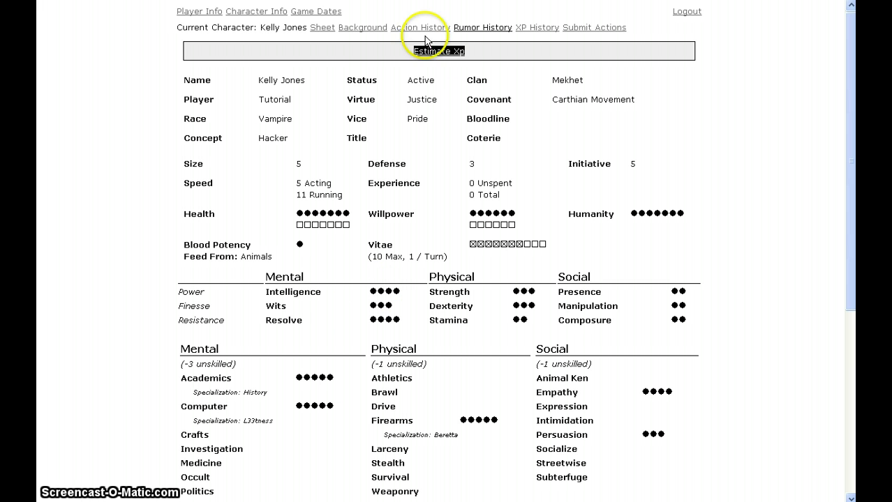
pyautogui.doubleClick(258, 392)
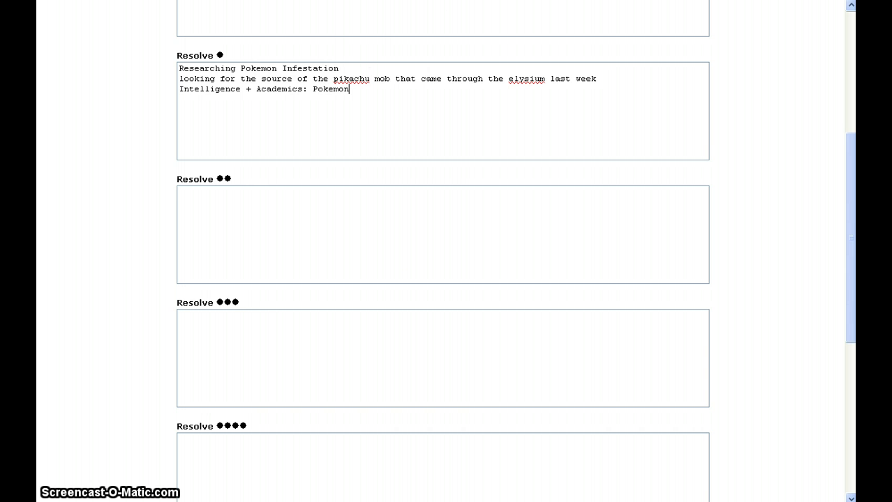
pyautogui.click(373, 89)
pyautogui.write('= ')
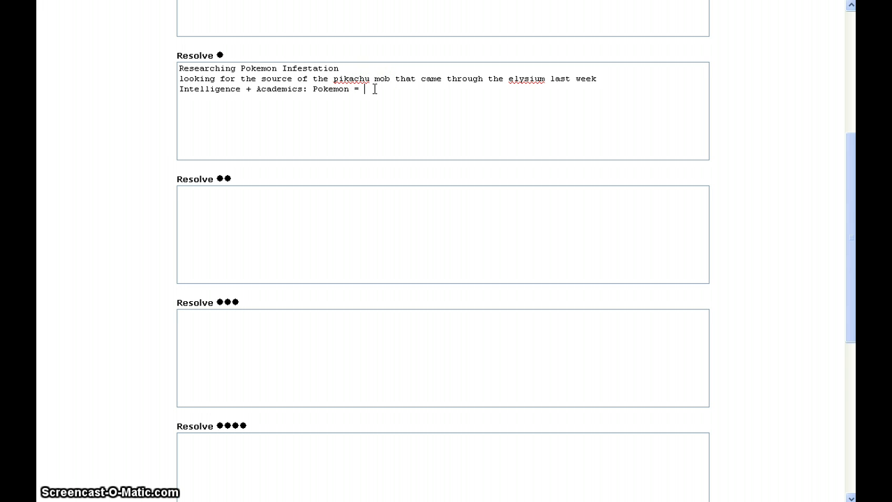
pyautogui.write('10')
pyautogui.click(370, 97)
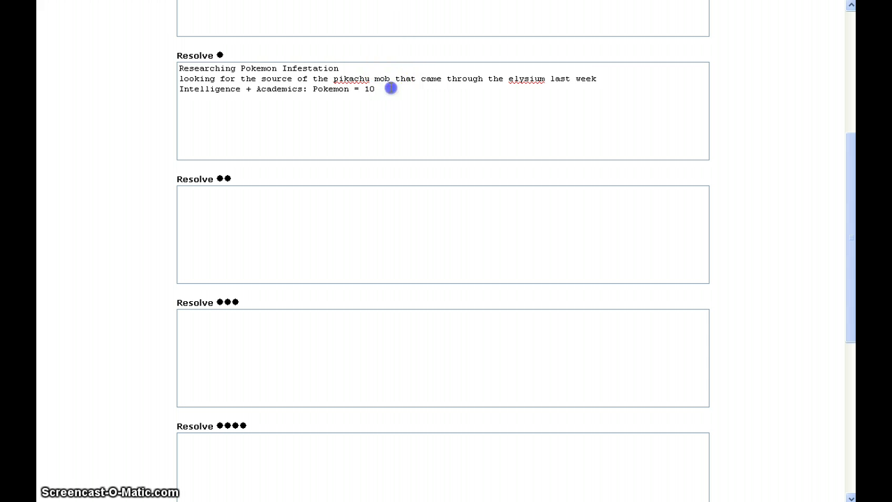
# Copy the whole one-dot Resolve entry into the two-dot Resolve action
pyautogui.moveTo(390, 88); pyautogui.dragTo(104, 46)
pyautogui.hotkey('ctrl', 'c')
pyautogui.click(189, 249)
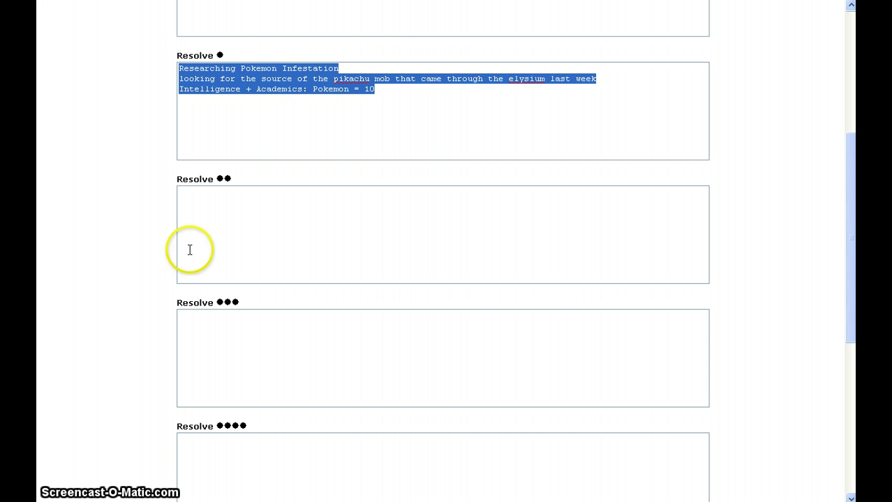
pyautogui.hotkey('ctrl', 'v')
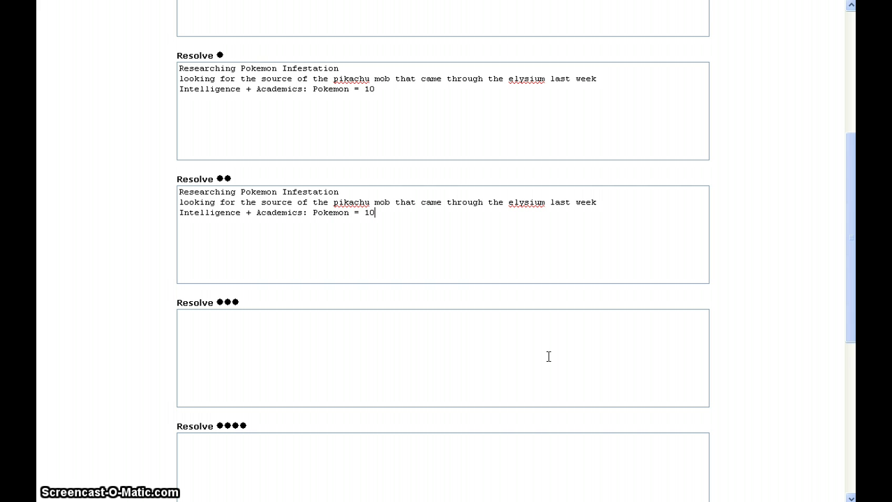
# Append ". Expending 1 WP" to the description line of the two-dot Resolve action
pyautogui.click(651, 268)
pyautogui.click(616, 205)
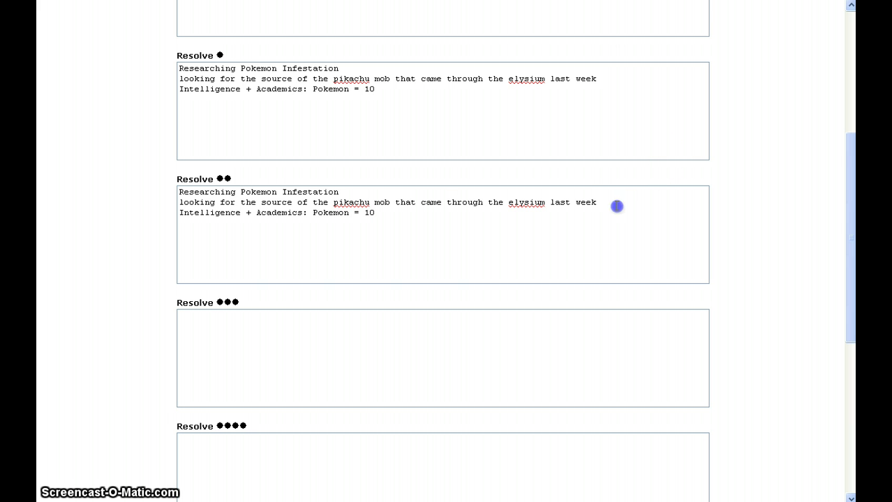
pyautogui.write('. Expendi')
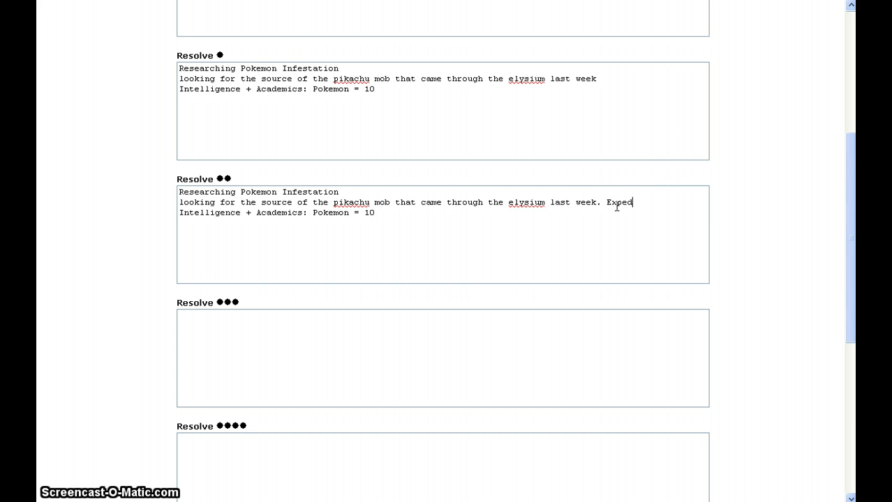
pyautogui.write('n')
pyautogui.press('BackSpace')
pyautogui.press('BackSpace')
pyautogui.write('nding 1 WP')
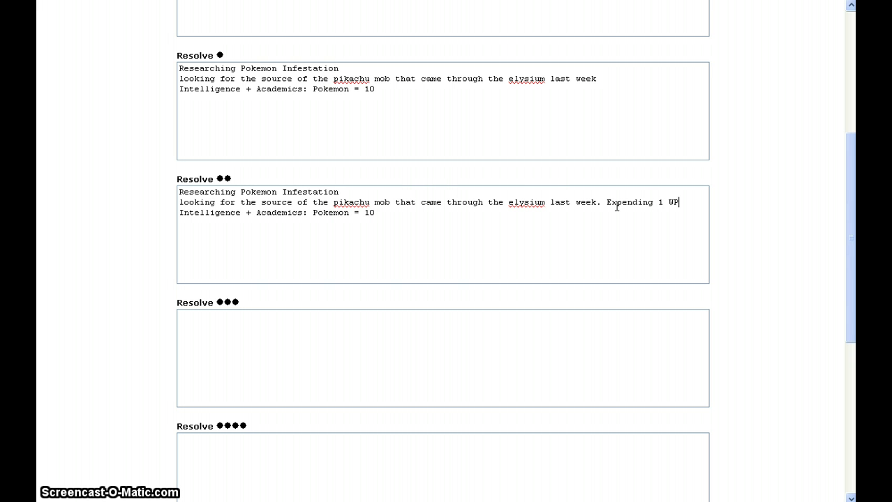
# Change the two-dot Resolve action's dice pool to "Intelligence + Academics: Pokemon + WP = 13"
pyautogui.click(354, 213)
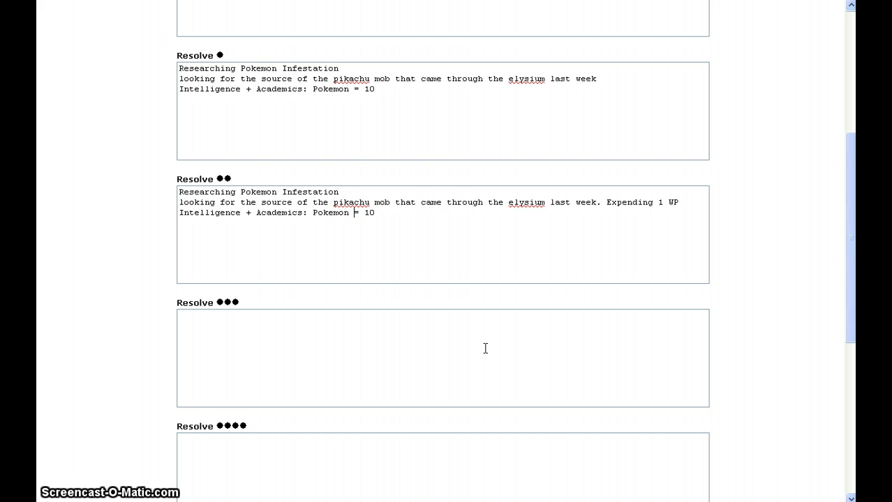
pyautogui.write('+ WP = 1')
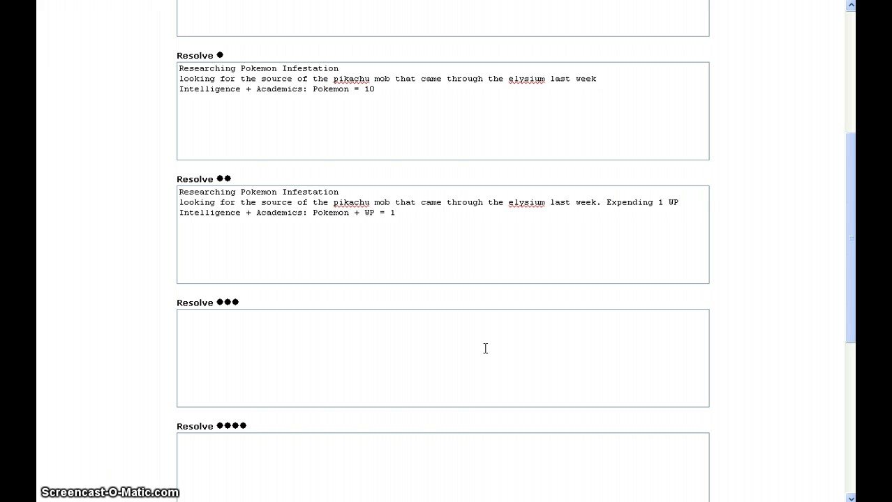
pyautogui.write('3')
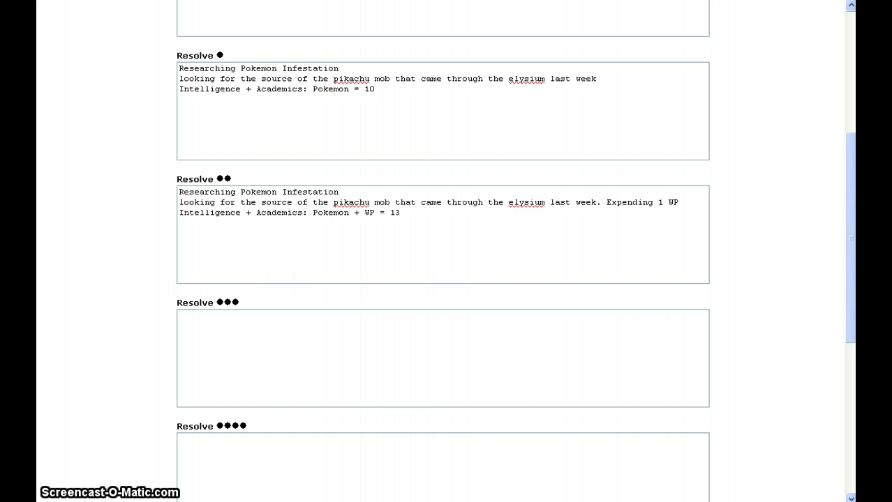
# Title the three-dot Resolve action "Rally for the Mekhet" and start its description with "Making sure that all the research groups"
pyautogui.click(365, 362)
pyautogui.write('Rally for the Mekhet')
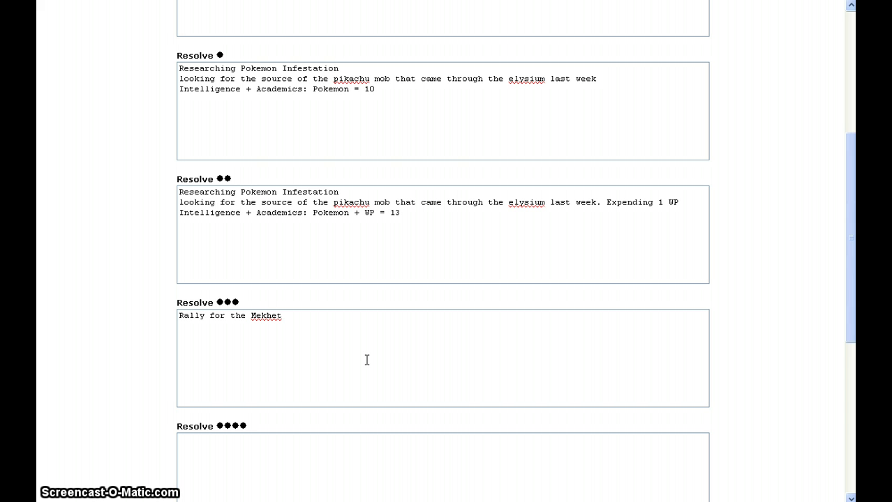
pyautogui.write('Making s')
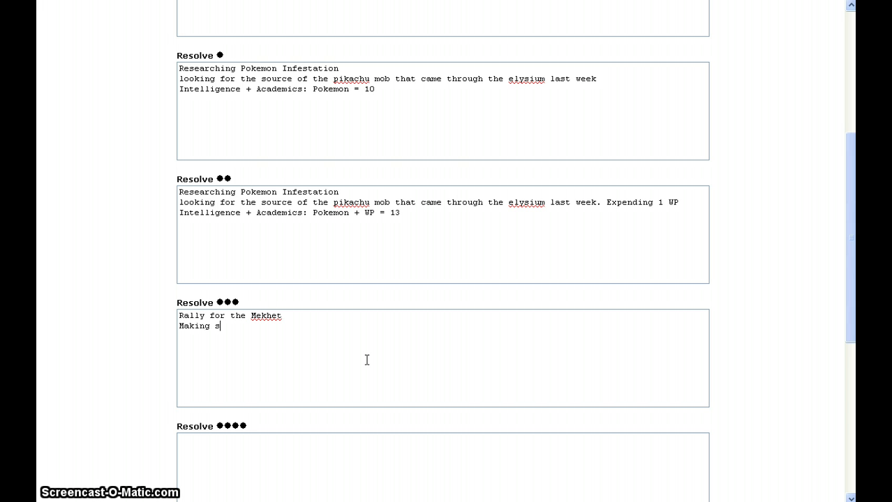
pyautogui.write('ure that all the research groups ')
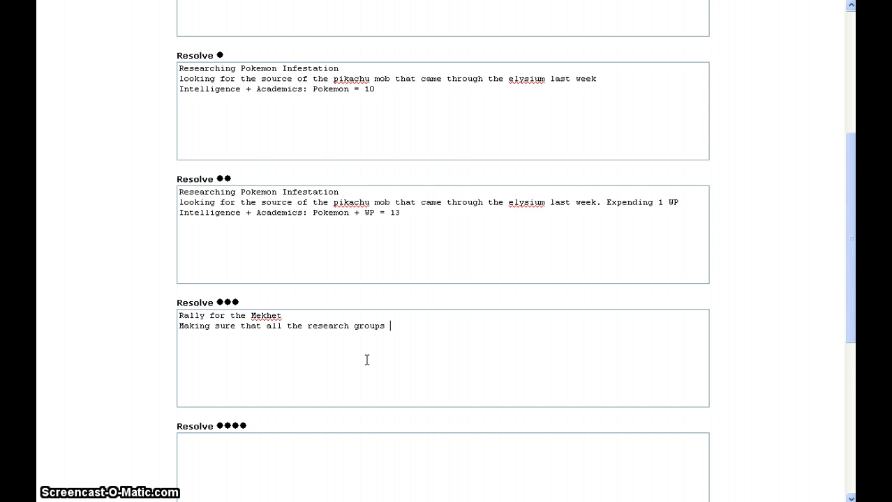
# Finish the three-dot Resolve description with "in the city are sharing their knowledge especially with outsider mekhet who might be interested"
pyautogui.write('in the city are ')
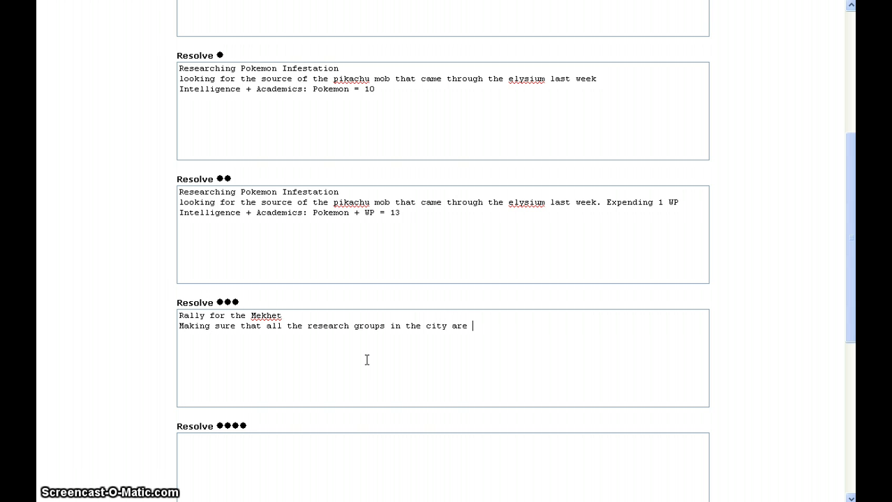
pyautogui.write('sharing their kno')
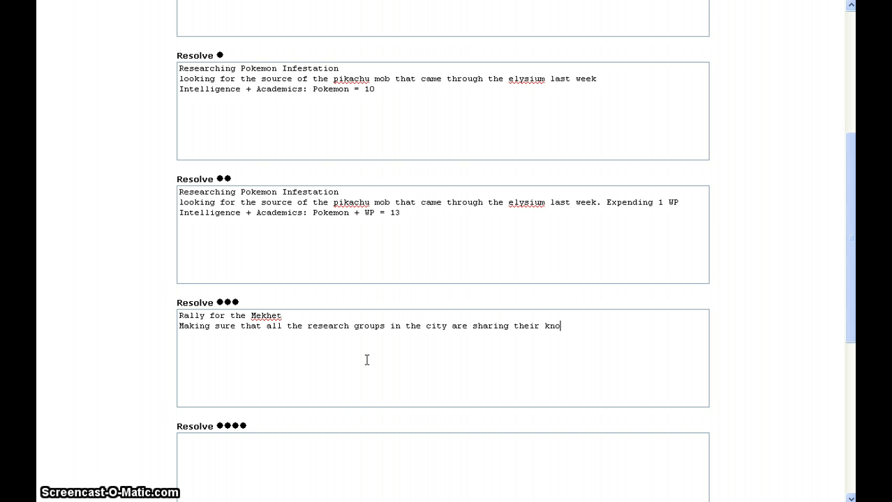
pyautogui.write('wledge especially with outsi')
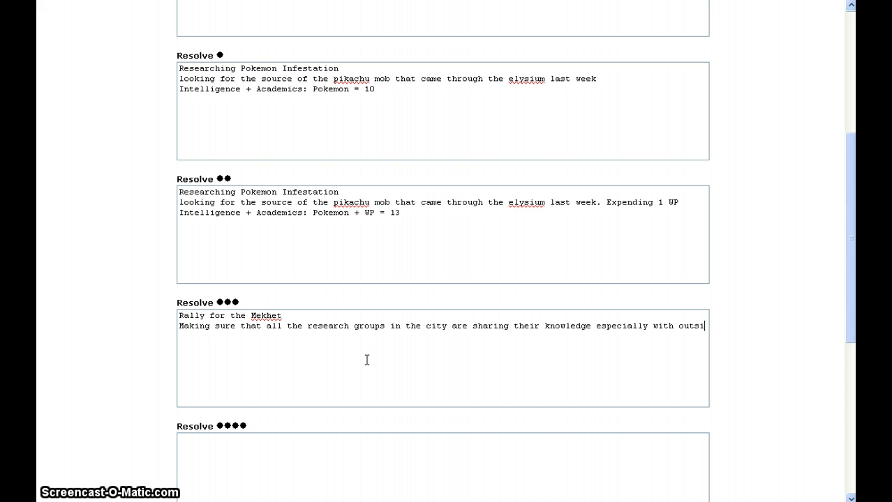
pyautogui.write('der mekhet ')
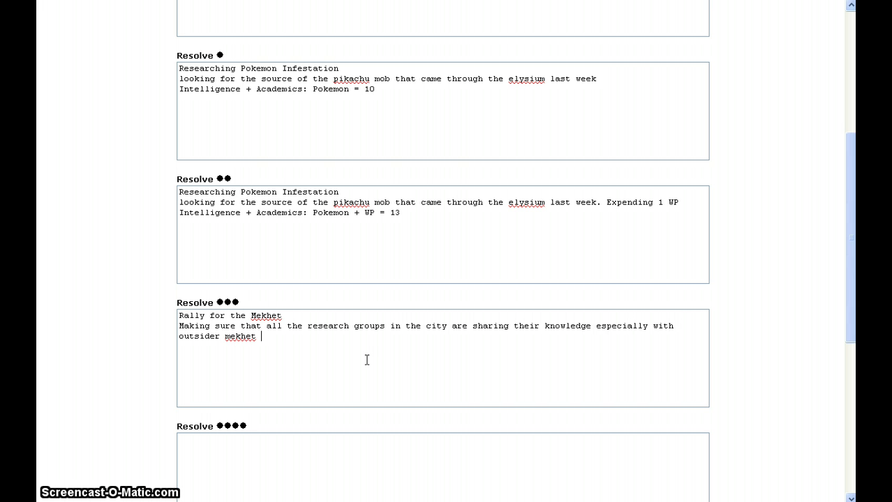
pyautogui.write('who might be interested')
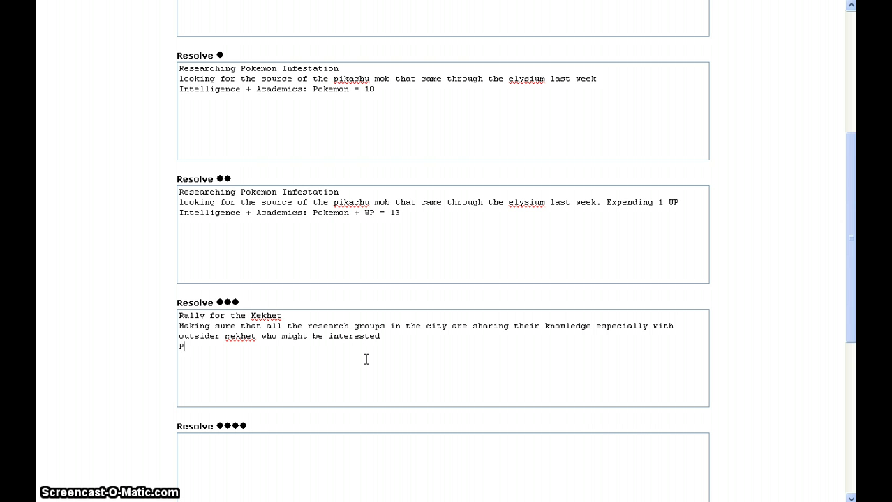
# Add the dice pool line "Intelligence + Politics + Status: Mekhet" below the three-dot Resolve action's description
pyautogui.write('redi')
pyautogui.press('BackSpace')
pyautogui.press('BackSpace')
pyautogui.press('BackSpace')
pyautogui.press('BackSpace')
pyautogui.press('BackSpace')
pyautogui.write('P')
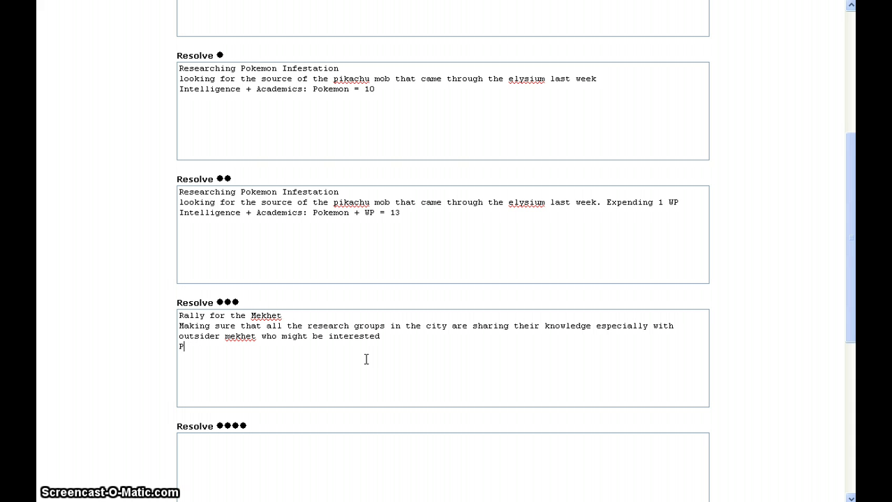
pyautogui.write('Intelligence')
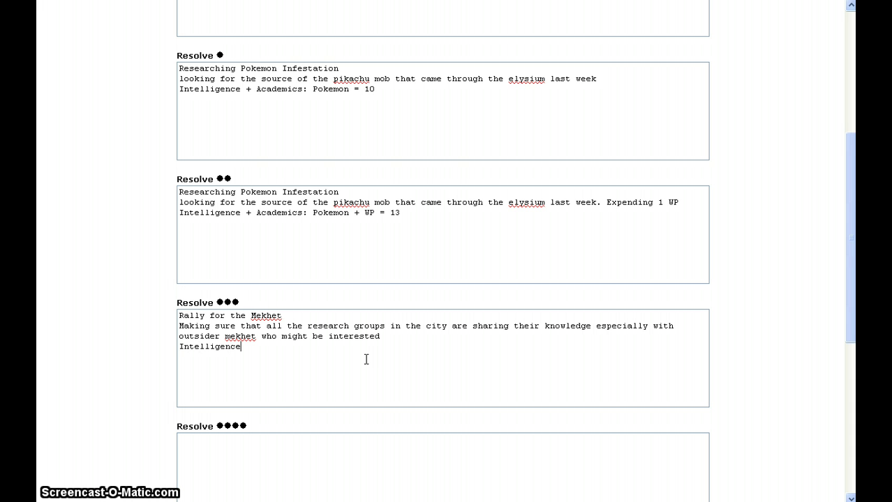
pyautogui.write(' + Politics + S')
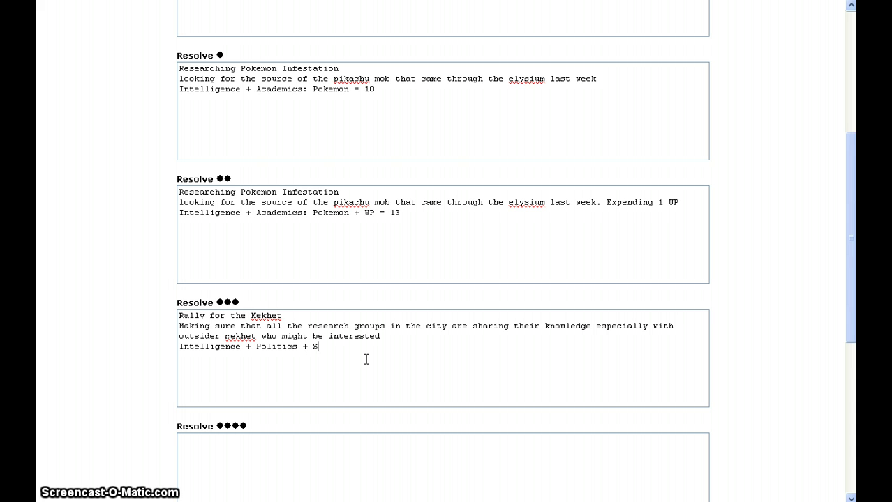
pyautogui.write('tatus: Mekhet')
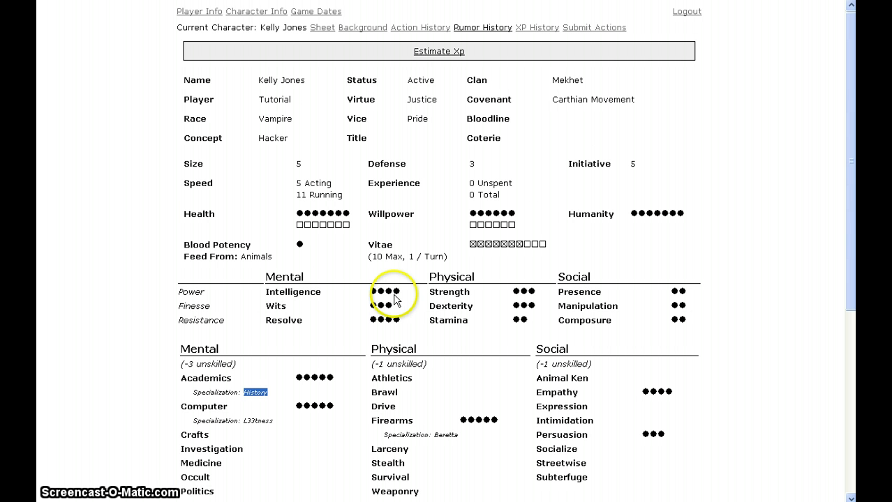
# Check the attribute, Politics and status ratings on the character sheet and complete the three-dot Resolve dice pool with "= 3"
pyautogui.moveTo(845, 203); pyautogui.dragTo(845, 311)
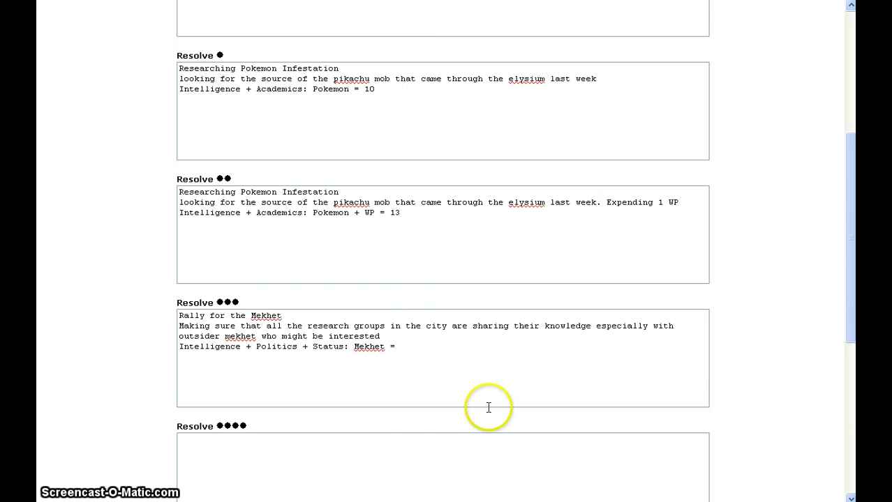
pyautogui.click(489, 408)
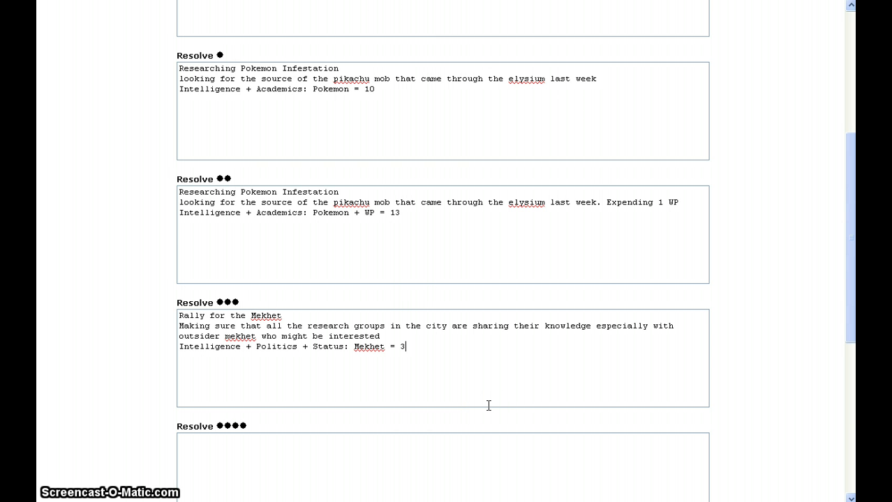
pyautogui.click(507, 78)
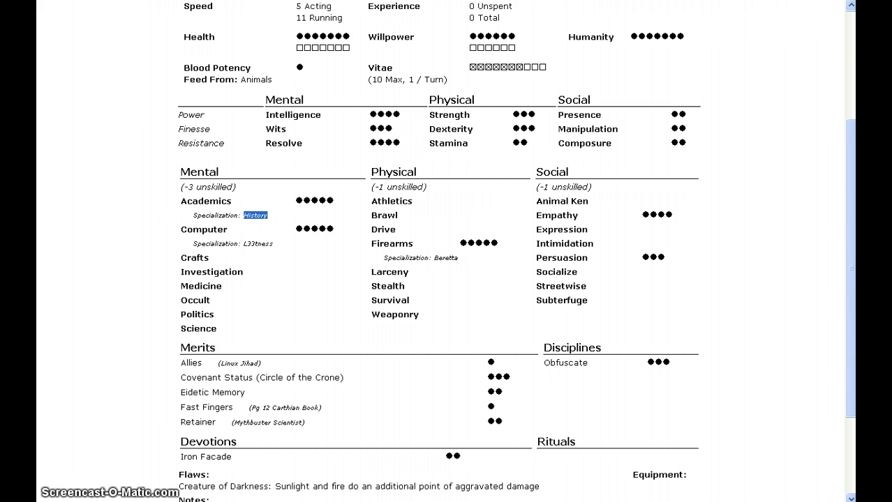
pyautogui.click(375, 84)
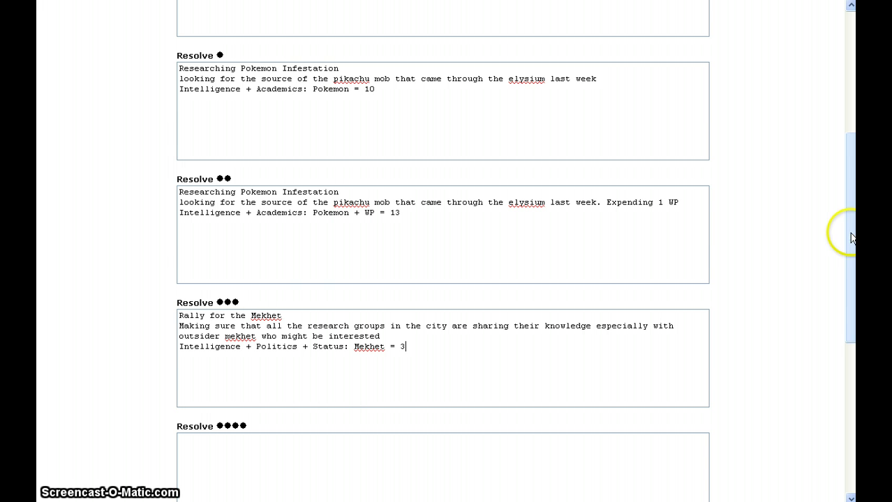
pyautogui.moveTo(851, 236); pyautogui.dragTo(854, 112)
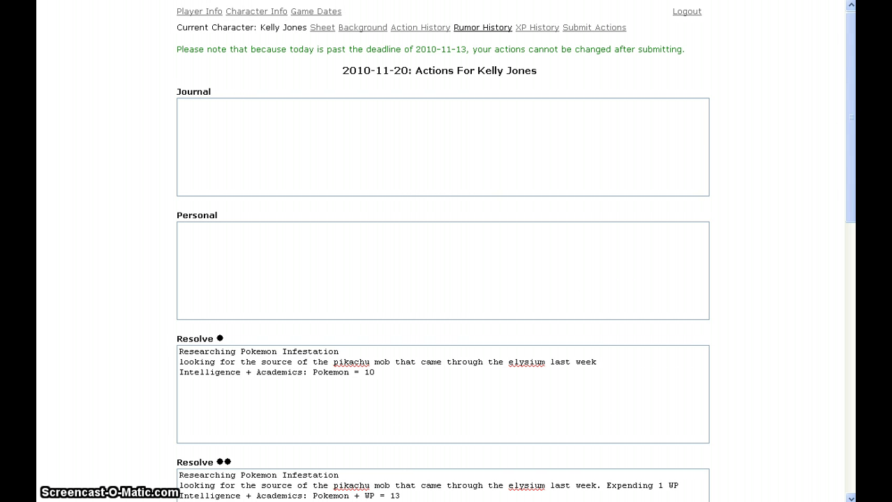
pyautogui.click(604, 28)
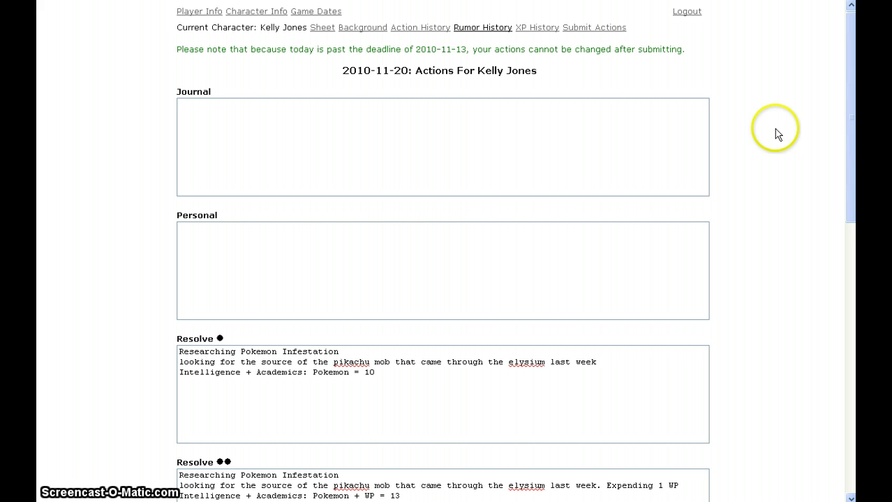
# Enter "Attend monster truck rally for 3 days" in the four-dot Resolve action
pyautogui.moveTo(847, 115); pyautogui.dragTo(852, 325)
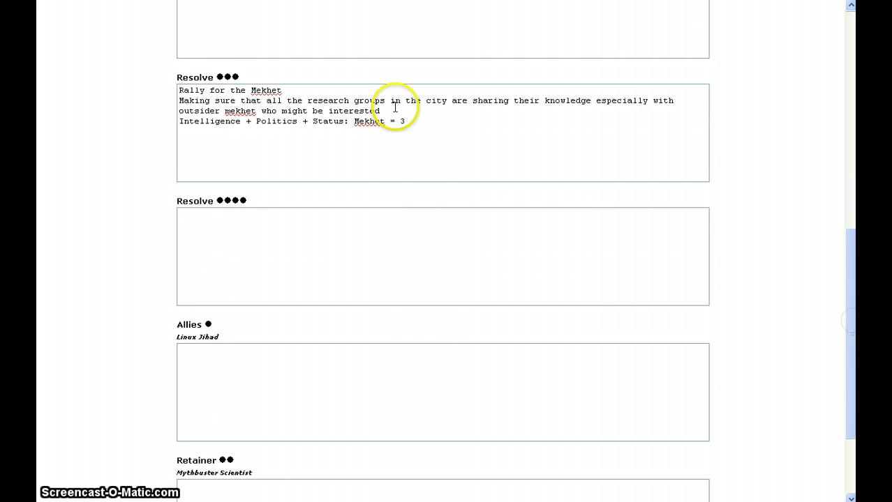
pyautogui.click(423, 251)
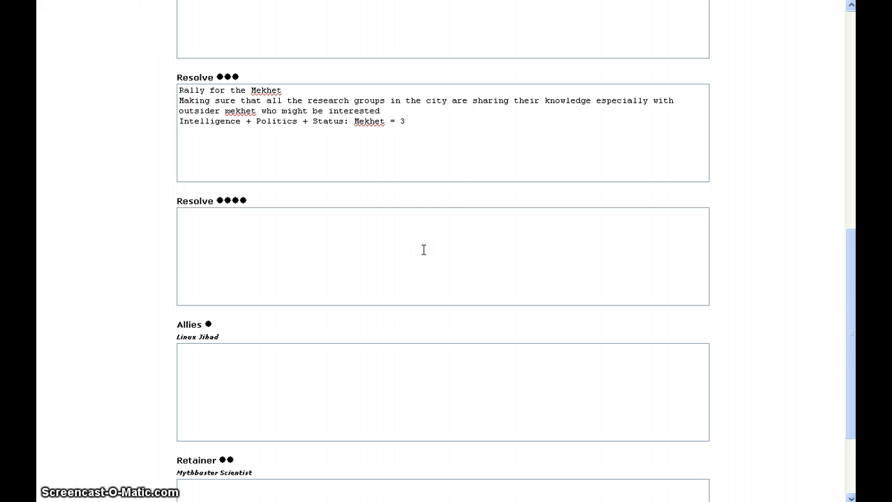
pyautogui.write('Attend ')
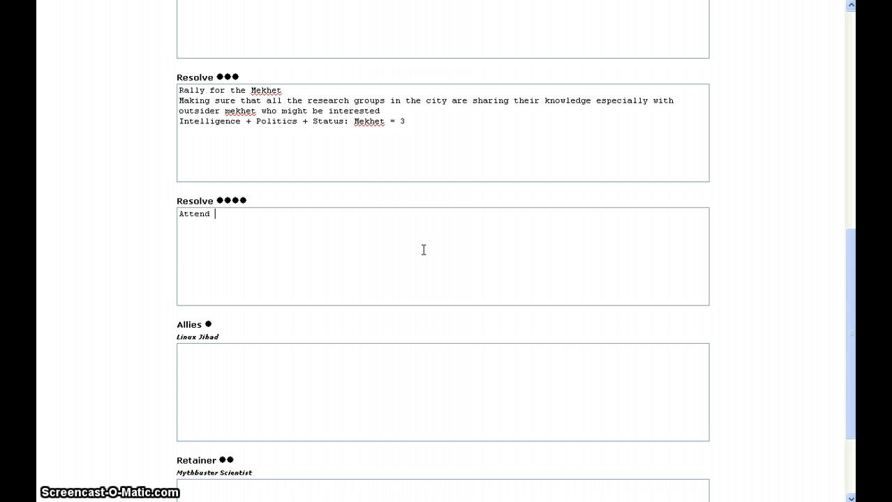
pyautogui.write('mosnster truck r')
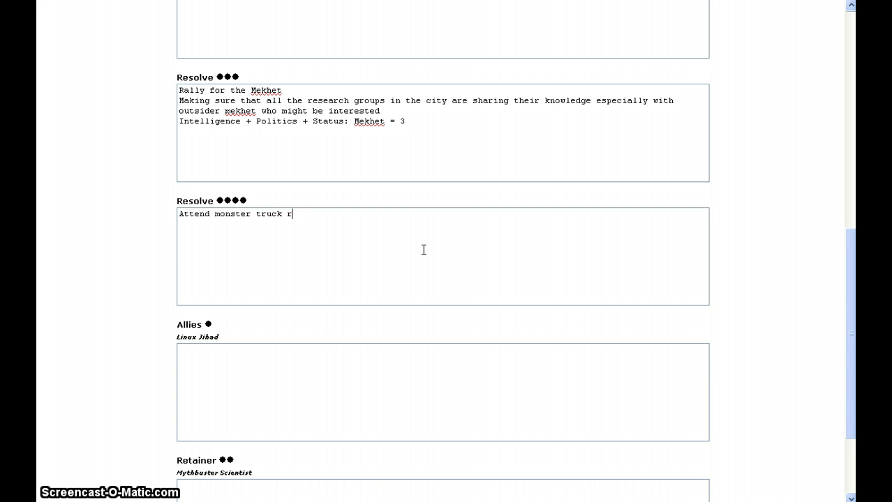
pyautogui.write('ally fo')
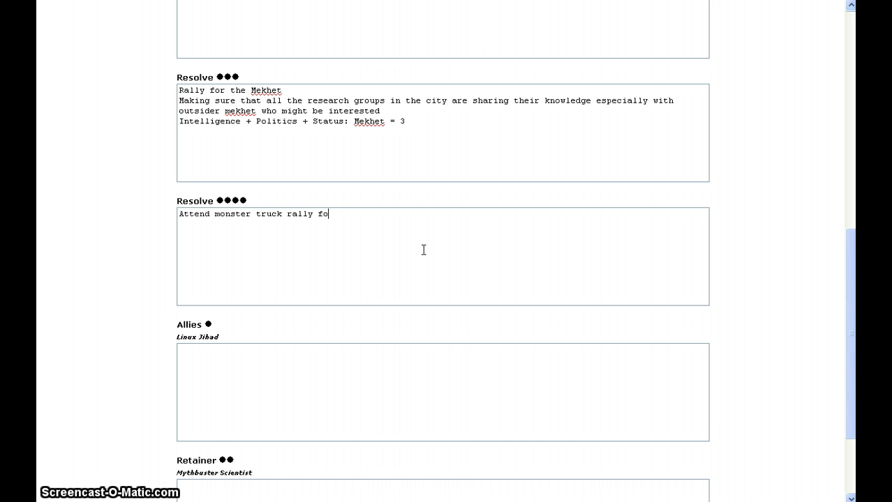
pyautogui.write(' r')
pyautogui.press('BackSpace')
pyautogui.press('BackSpace')
pyautogui.write('r 3 days')
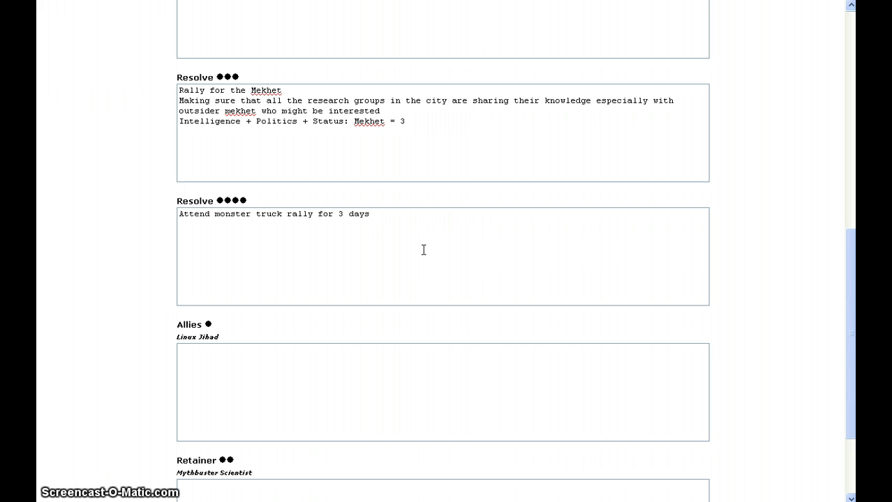
# Append "talk to", the NPC's name and "the NPC" to the four-dot Resolve action's line
pyautogui.write('talk to Bubby')
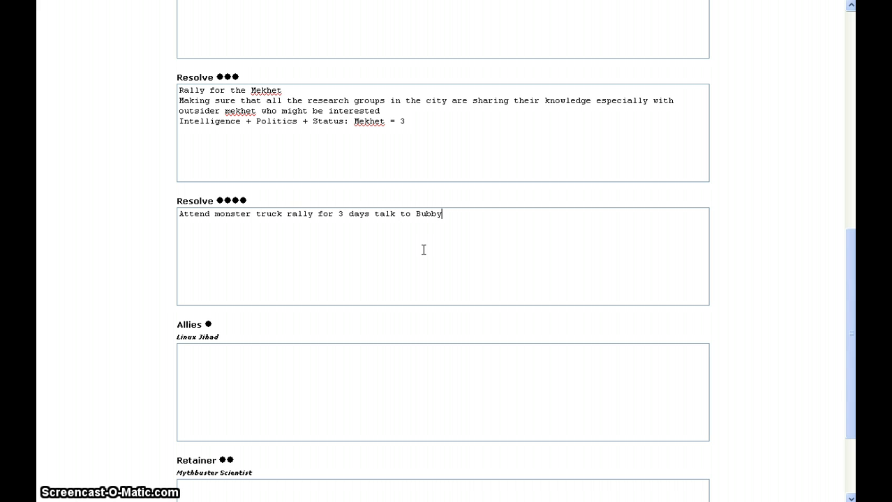
pyautogui.press('BackSpace')
pyautogui.write('a the NPSC')
pyautogui.press('BackSpace')
pyautogui.press('BackSpace')
pyautogui.write('C')
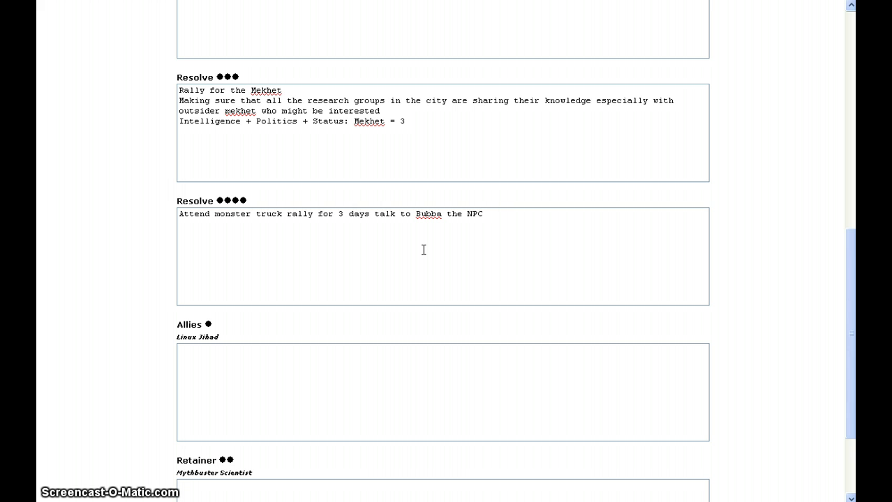
# Title the Mythbuster Scientist Retainer action "Bust Pikachu Myths" and start a new line below it
pyautogui.moveTo(852, 262); pyautogui.dragTo(852, 314)
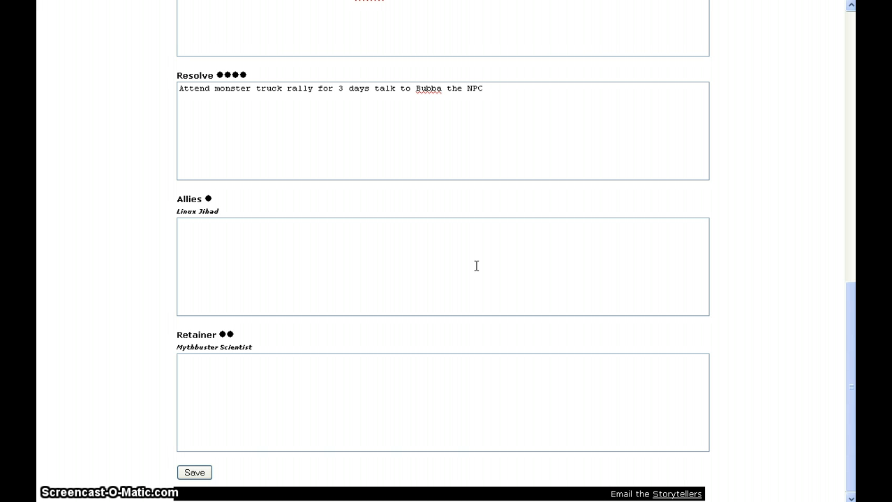
pyautogui.click(426, 413)
pyautogui.write('Bust Pi')
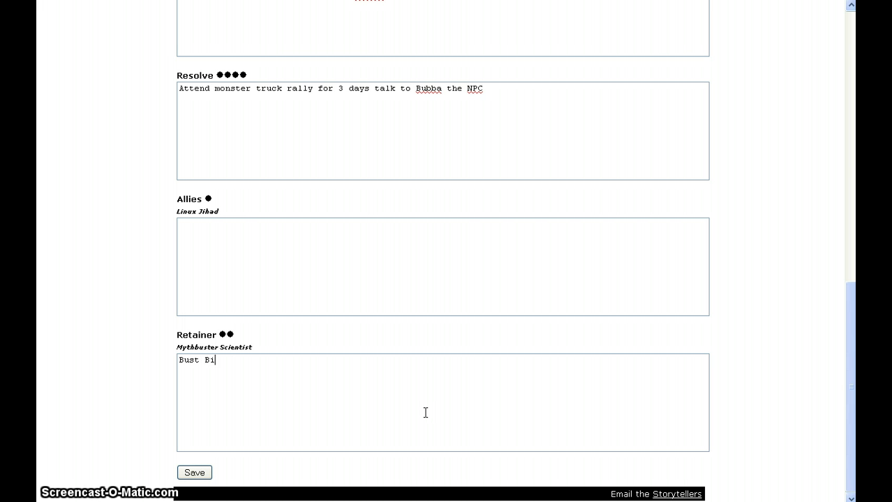
pyautogui.press('BackSpace')
pyautogui.write('ikachu Mut')
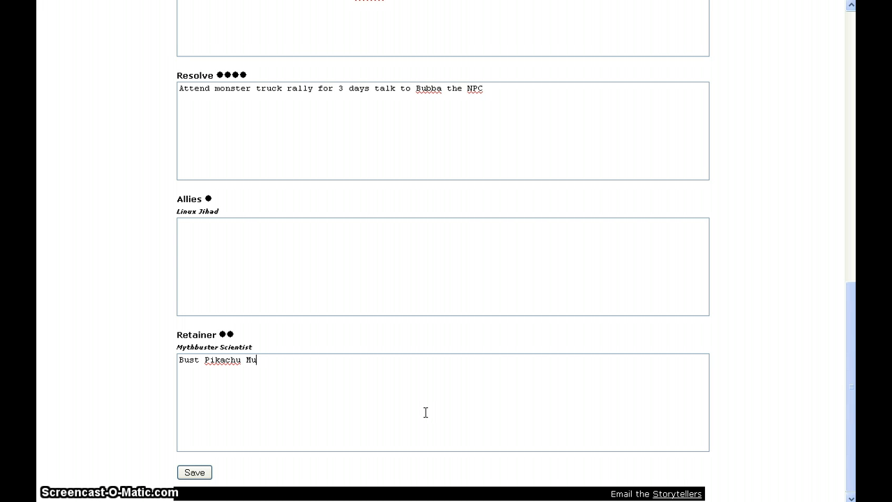
pyautogui.press('BackSpace')
pyautogui.press('BackSpace')
pyautogui.write('yths')
pyautogui.press('Return')
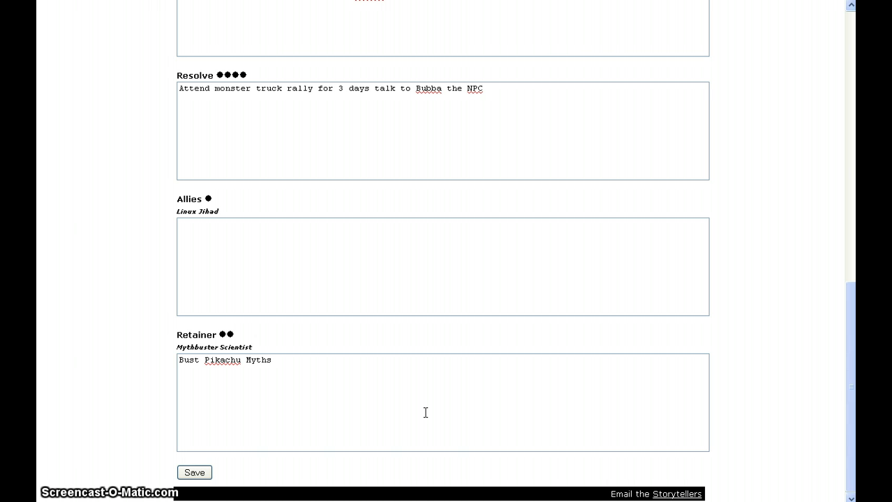
# Describe the Retainer action as "Give retainer list of myths and see how many he can bust so we fight these things better"
pyautogui.write('Give ')
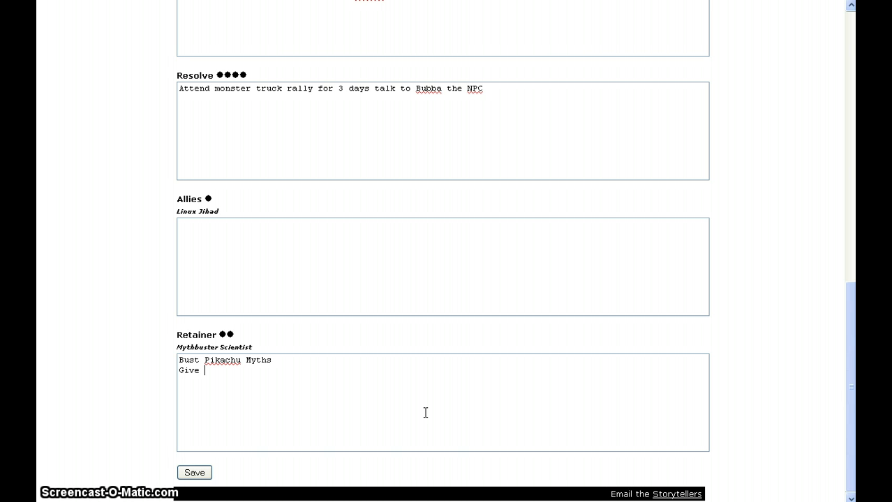
pyautogui.write('retainer list of myths and ')
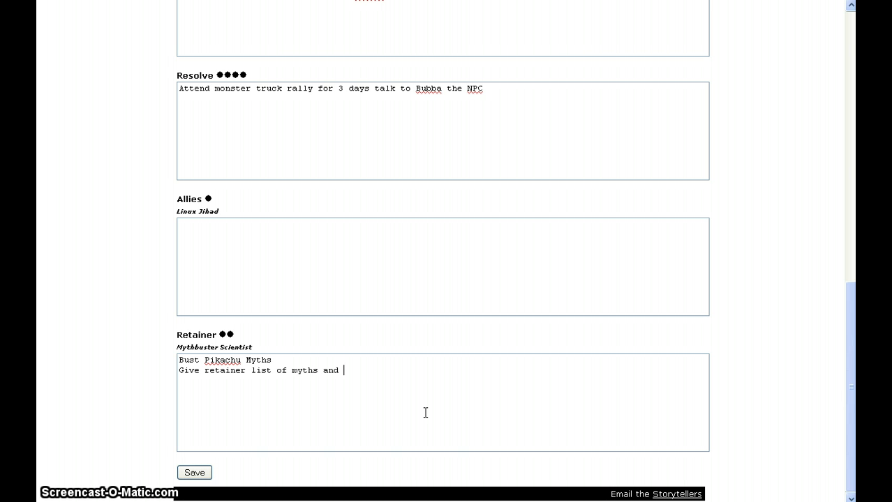
pyautogui.write('see how many he can')
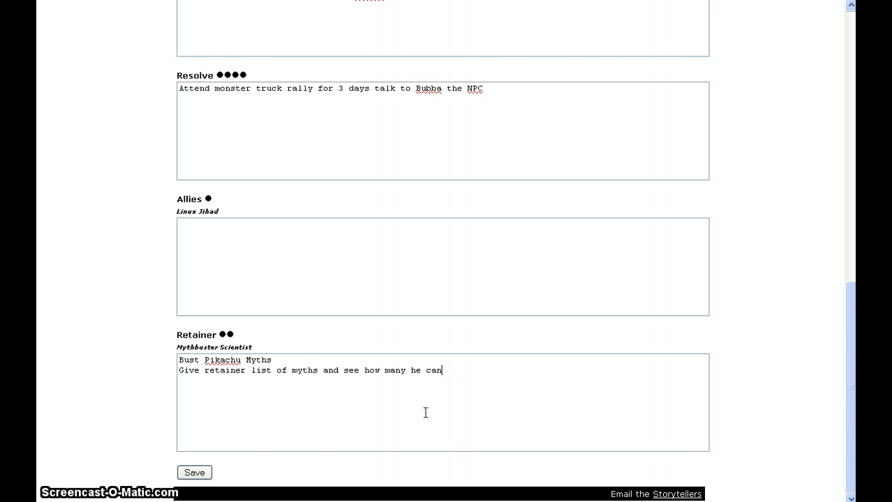
pyautogui.write(' bust so we fi')
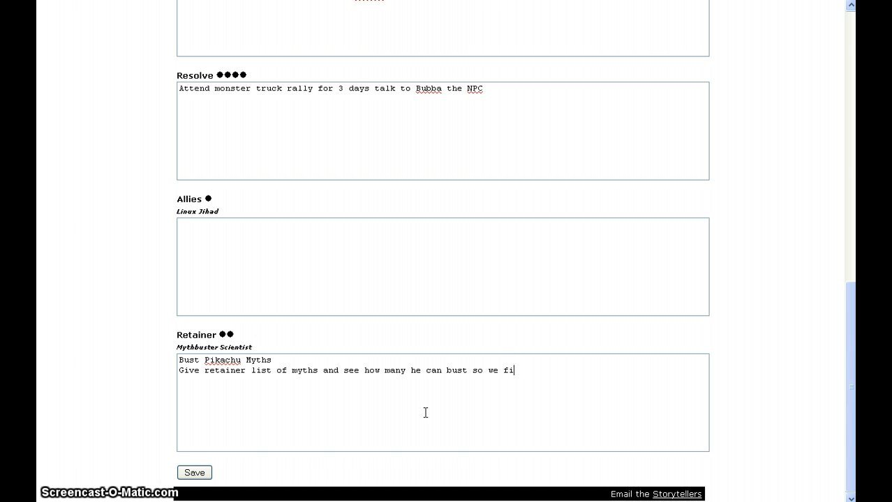
pyautogui.write('ght these things a')
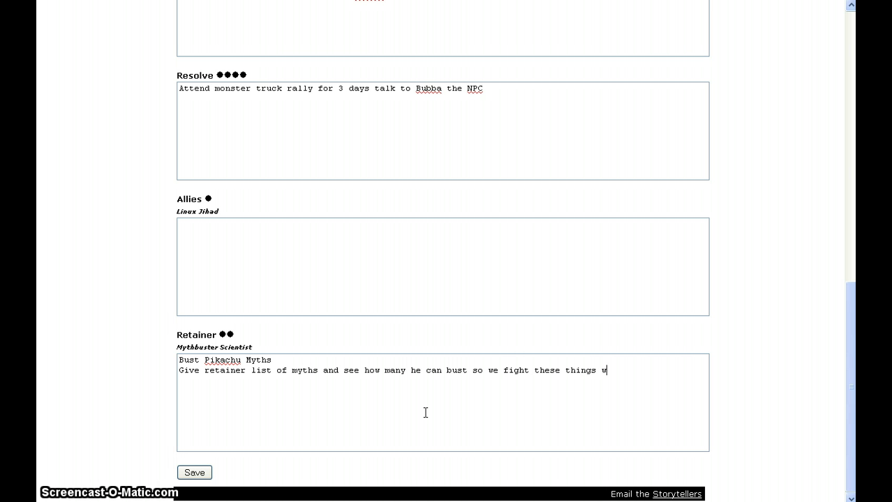
pyautogui.press('BackSpace')
pyautogui.write('better')
# Add the dice pool "Intelligence + Crafts = 4" on a new line of the Mythbuster Scientist Retainer action
pyautogui.press('Return')
pyautogui.write('Intelli')
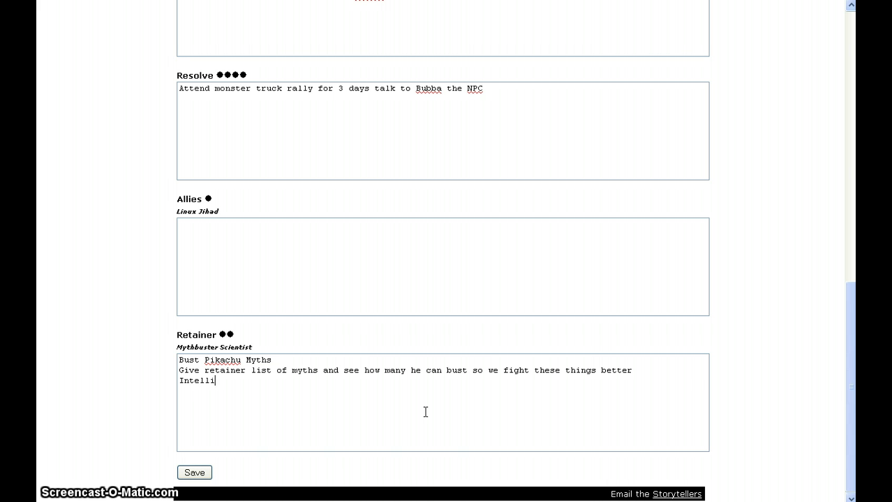
pyautogui.write('gence + Craf')
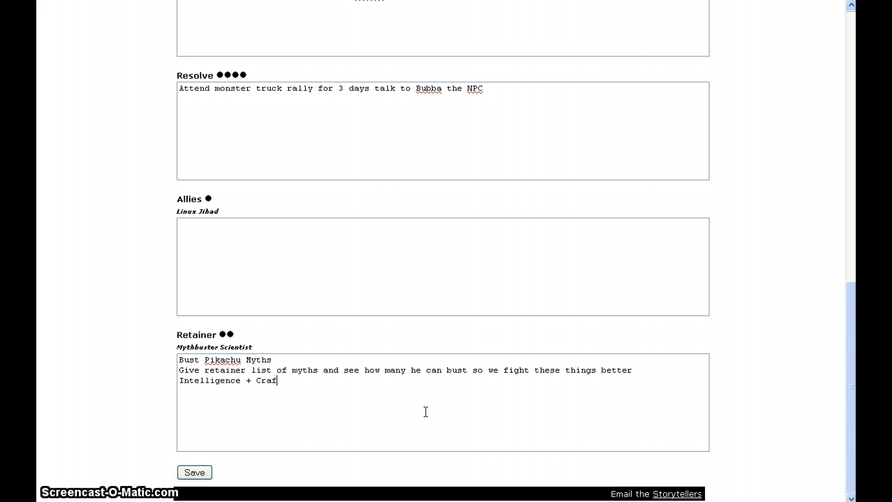
pyautogui.write('ts = 4')
pyautogui.click(303, 265)
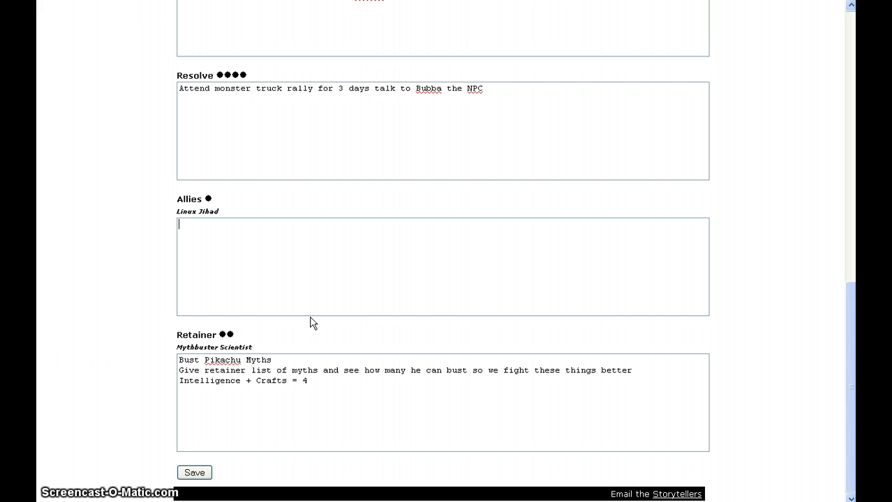
pyautogui.click(493, 423)
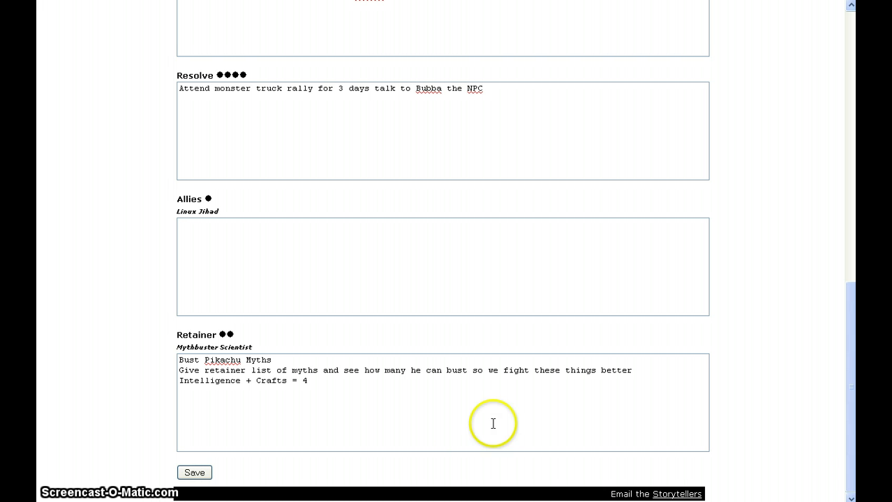
# Enter "Spent 1 WP below" as the first line of the Personal action
pyautogui.moveTo(846, 428); pyautogui.dragTo(845, 165)
pyautogui.click(467, 135)
pyautogui.click(283, 230)
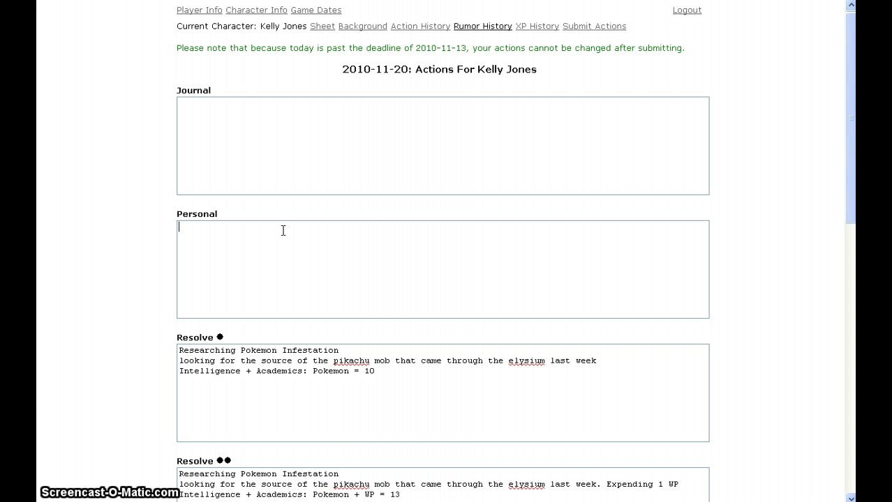
pyautogui.write('Spent ')
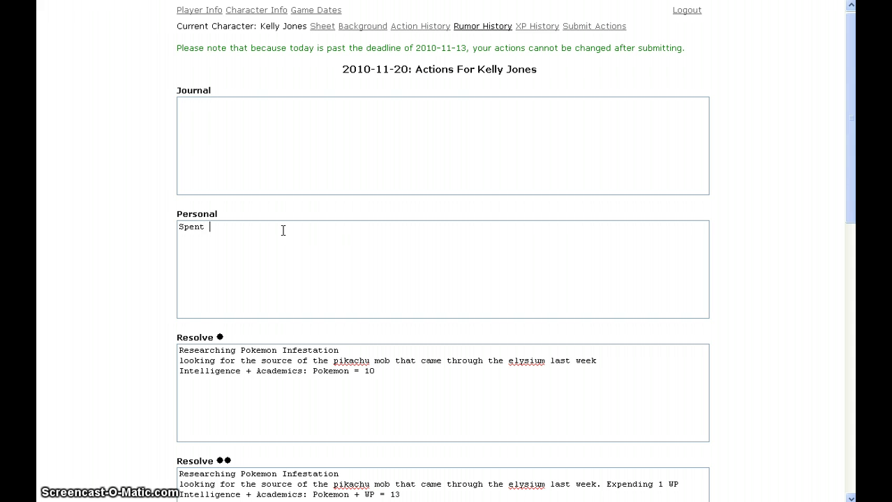
pyautogui.write('1 WP ')
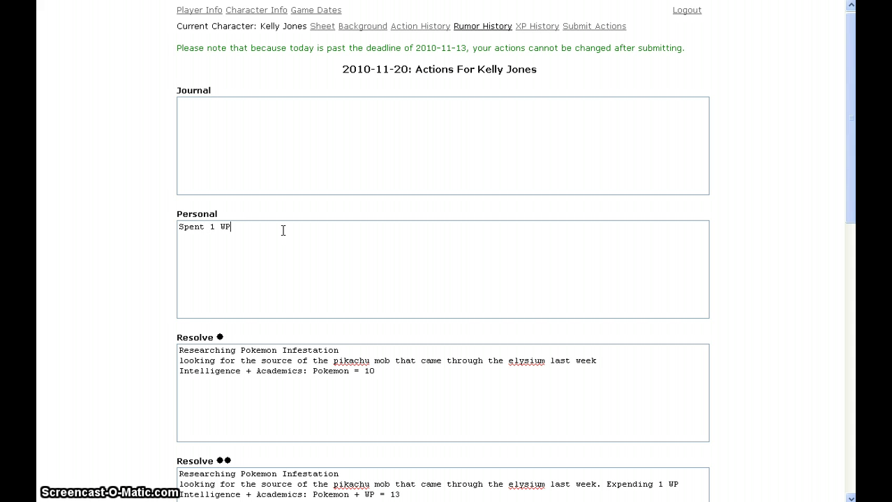
pyautogui.write('below  ')
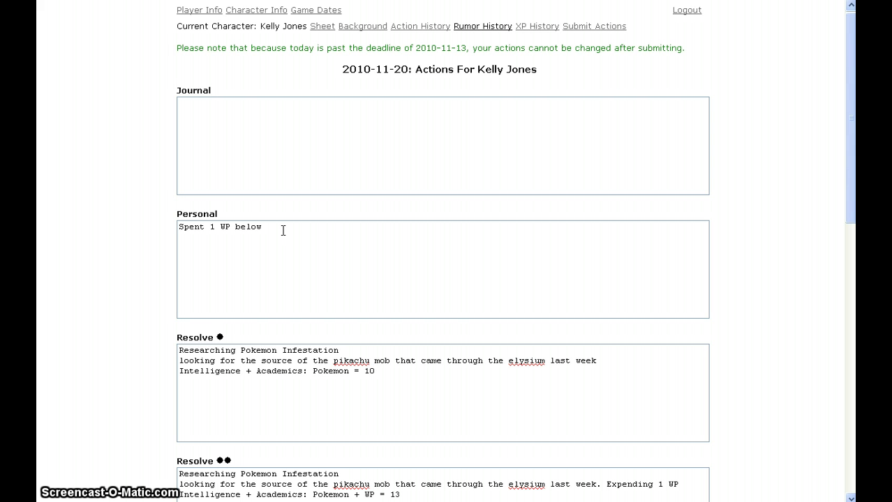
# Add "Paid $5000 for monster truck rally tickets" to the Personal action, with a blank line before and after it
pyautogui.write('Paid ')
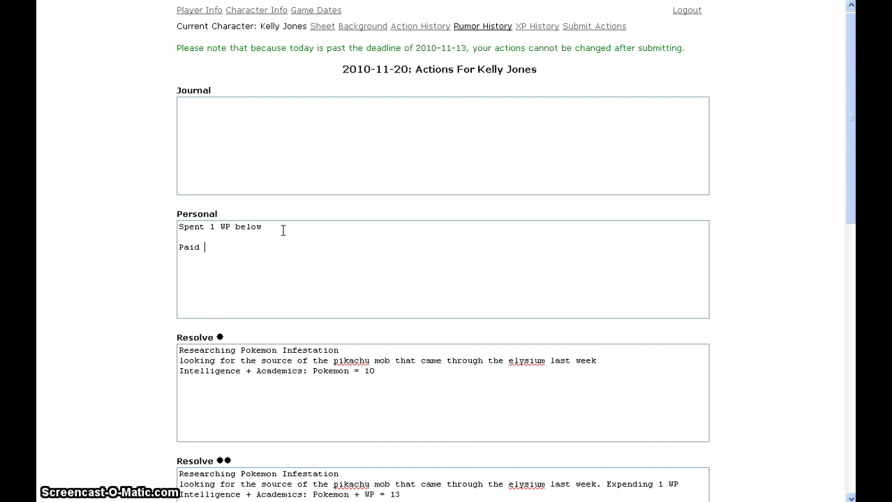
pyautogui.write('$5000 for')
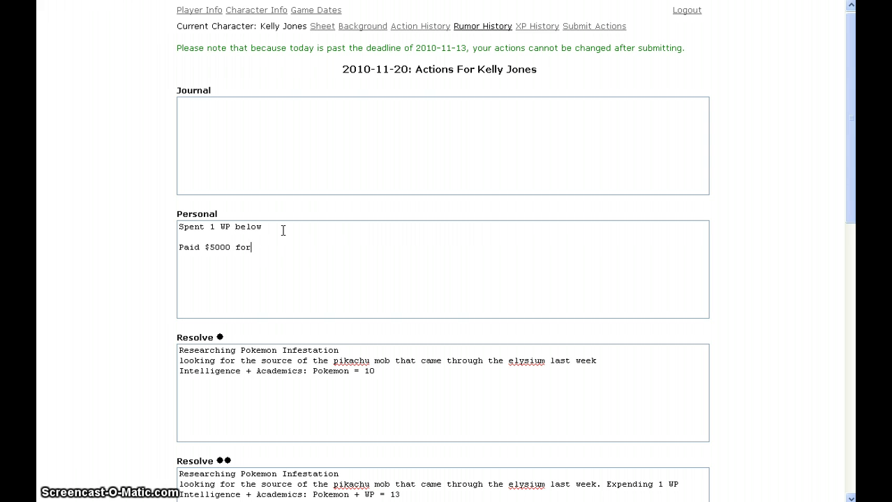
pyautogui.write(' monster truck rally tickets')
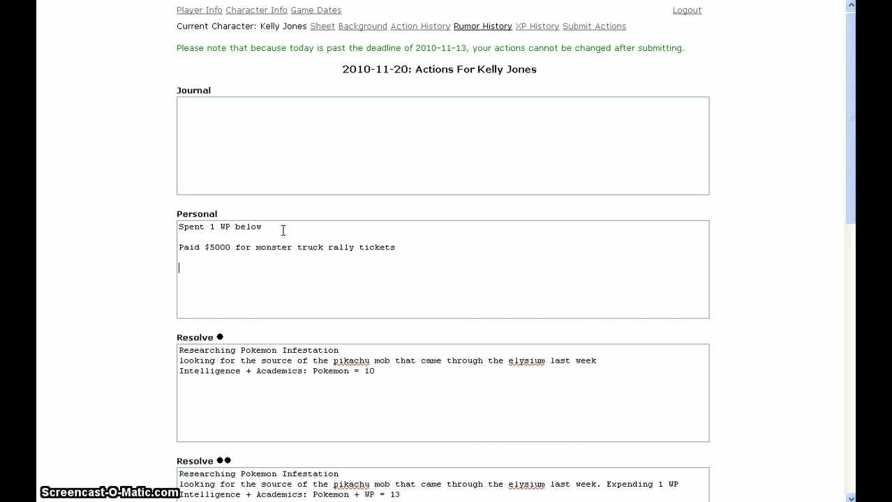
pyautogui.press('Return')
pyautogui.press('Return')
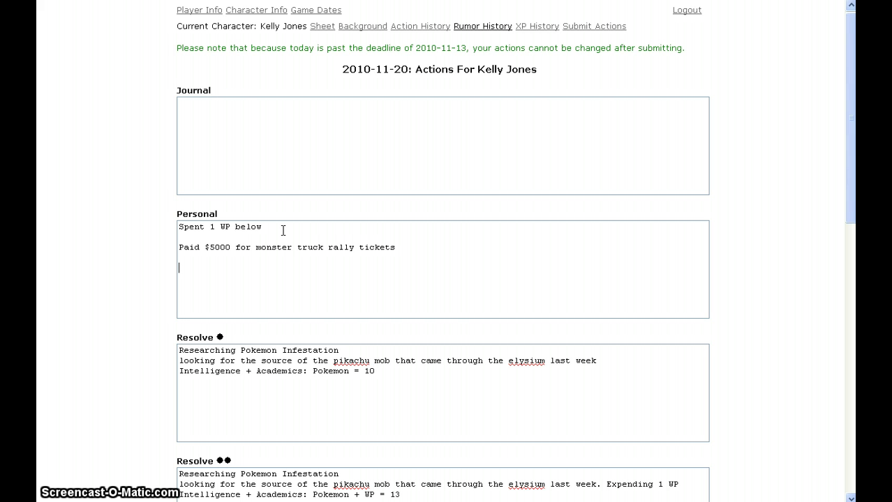
# Add the Personal line "Made sure to buy enough ammo and cheetos for the next program and target practice coffee circle"
pyautogui.write('Made sure to buy')
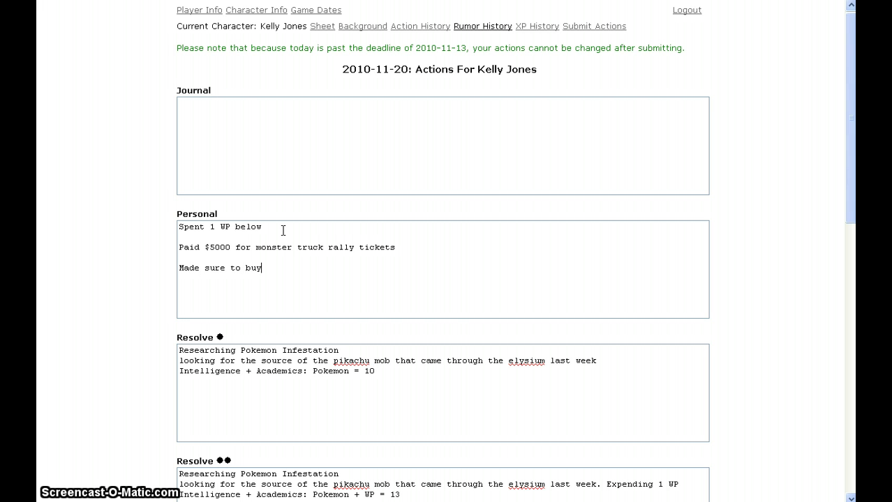
pyautogui.write(' enough ammo and cheetos ')
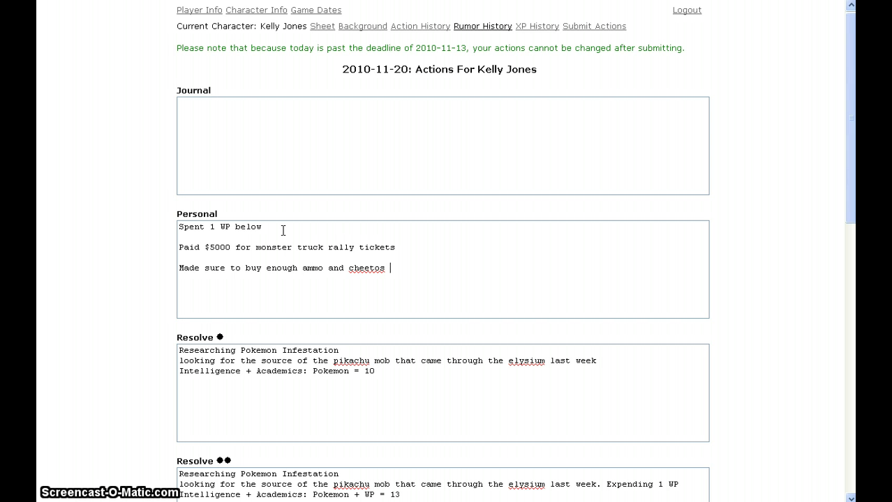
pyautogui.write('for the m')
pyautogui.press('BackSpace')
pyautogui.write('next ')
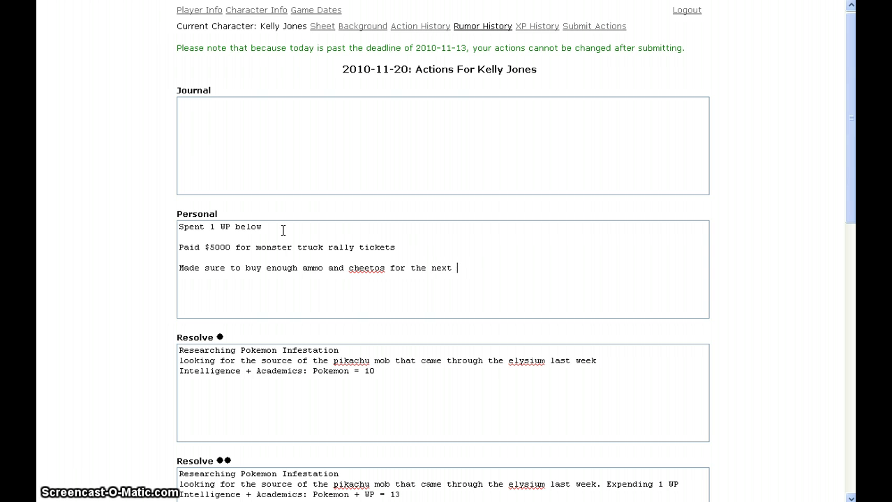
pyautogui.write('program and ')
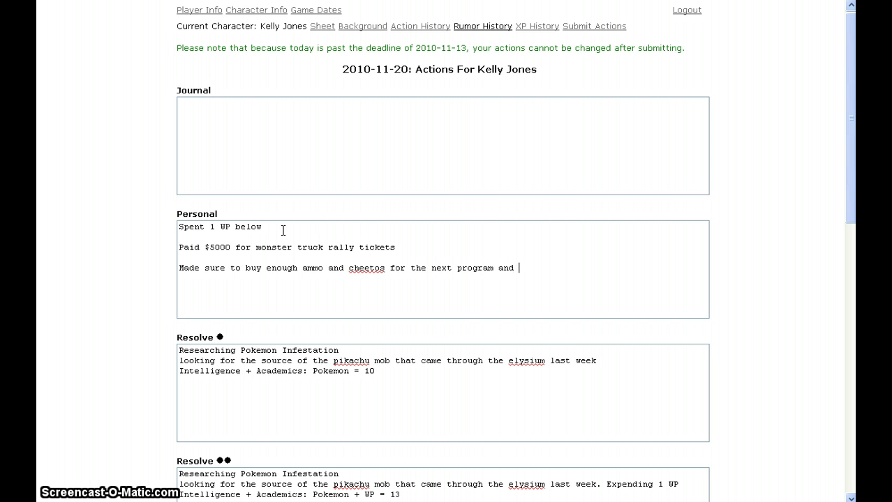
pyautogui.write('target prac')
pyautogui.write('tice ')
pyautogui.write('coffee ci')
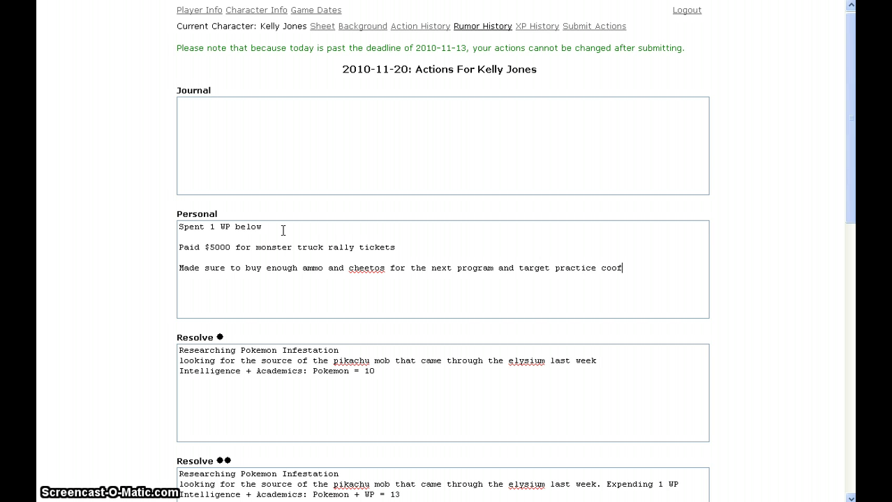
pyautogui.write('rcle')
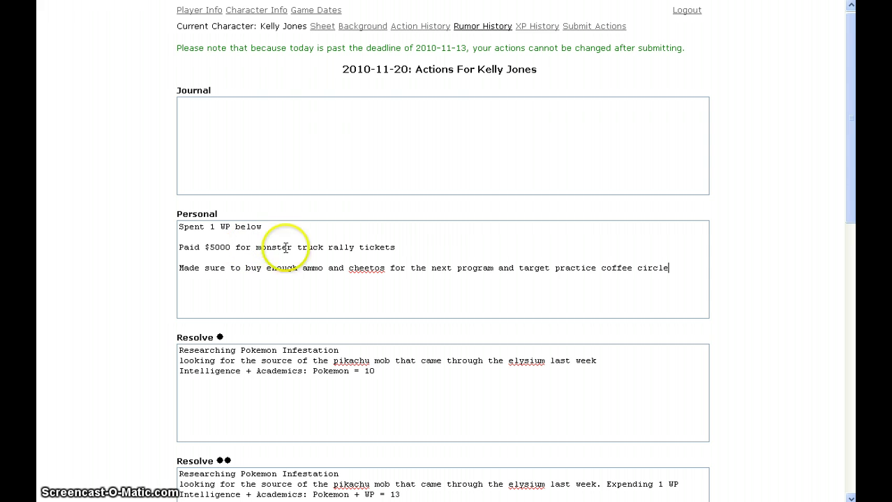
# Append "-- Sold car and plasma for seven days straight" to the monster truck rally tickets line in the Personal action
pyautogui.click(410, 244)
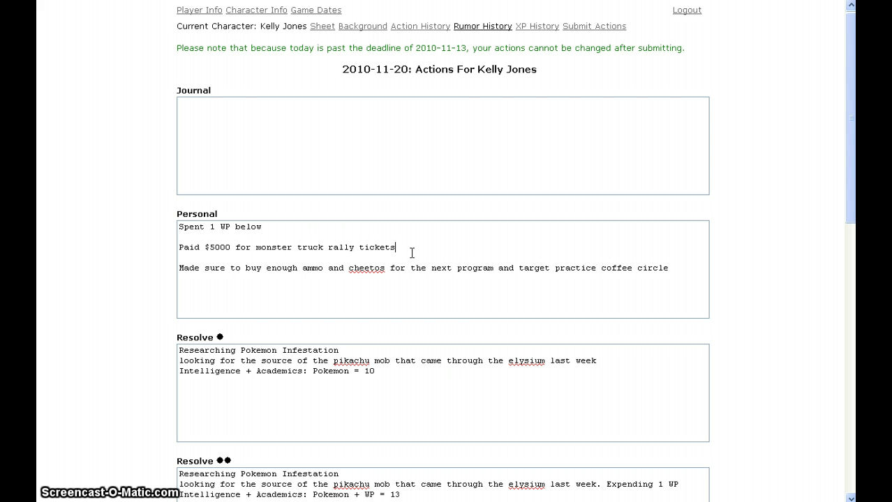
pyautogui.write('--')
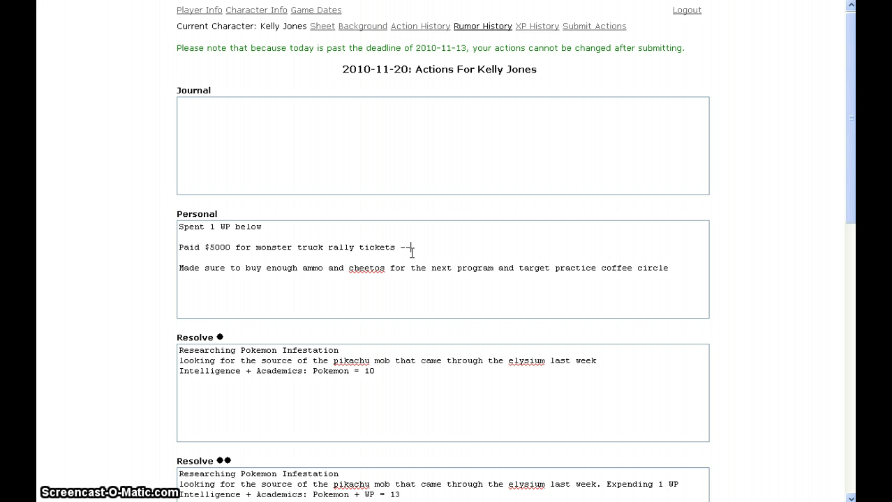
pyautogui.write(' S')
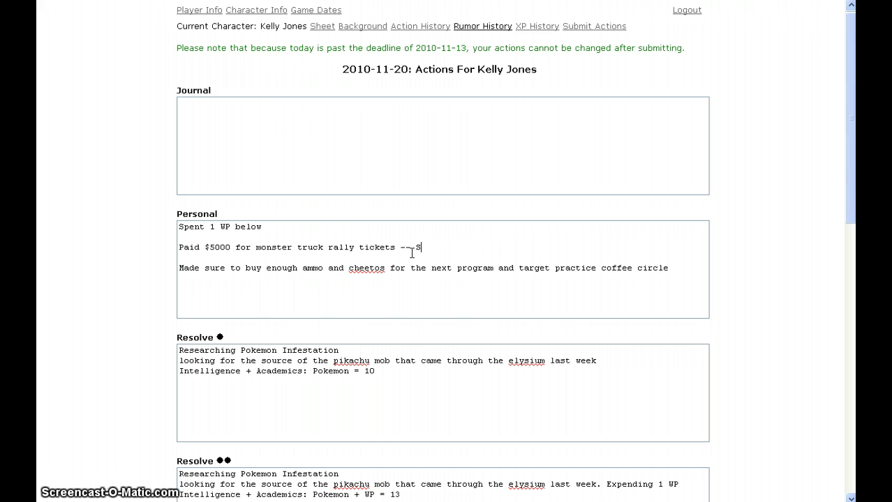
pyautogui.write('old car and plas')
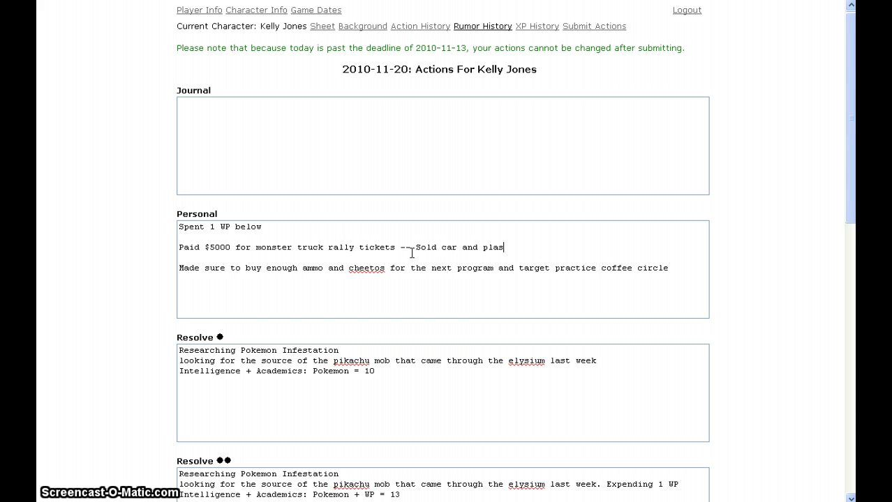
pyautogui.write('ma for seven days straight')
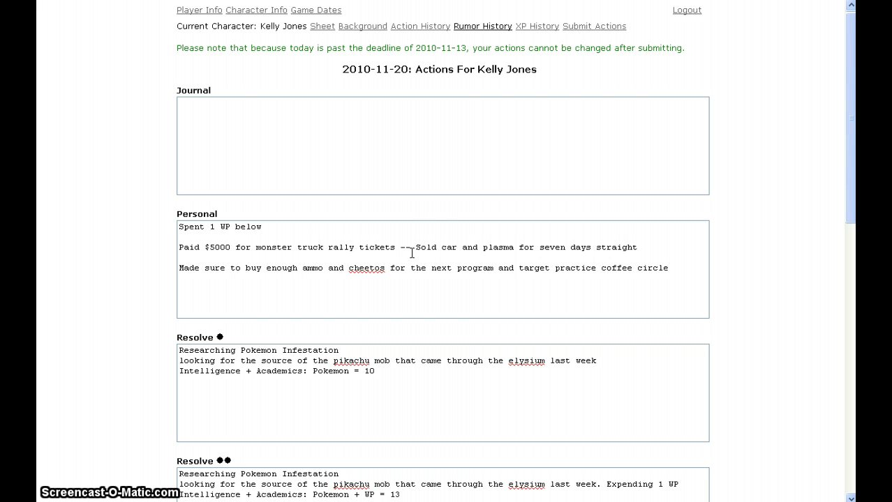
# Save the completed action form for the 2010-11-20 game
pyautogui.moveTo(848, 104); pyautogui.dragTo(802, 426)
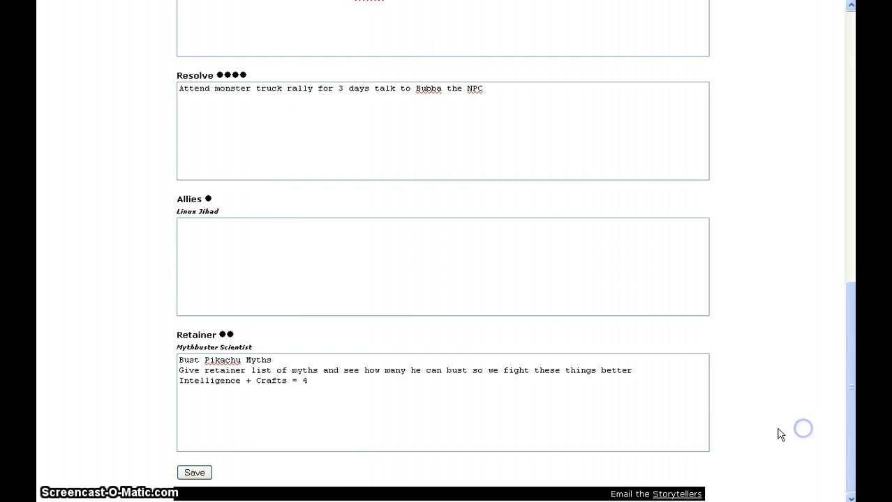
pyautogui.click(202, 476)
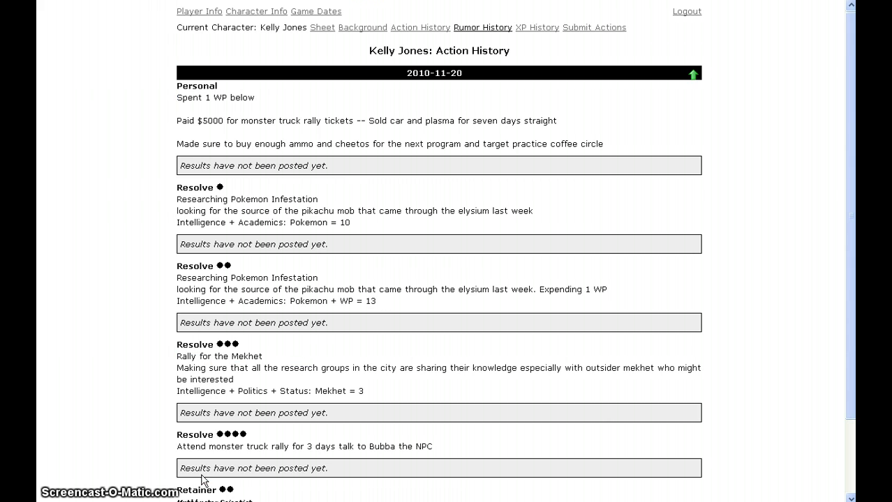
pyautogui.moveTo(853, 64)
pyautogui.mouseDown()
pyautogui.moveTo(826, 358)
pyautogui.moveTo(849, 182)
pyautogui.moveTo(850, 55)
pyautogui.mouseUp()
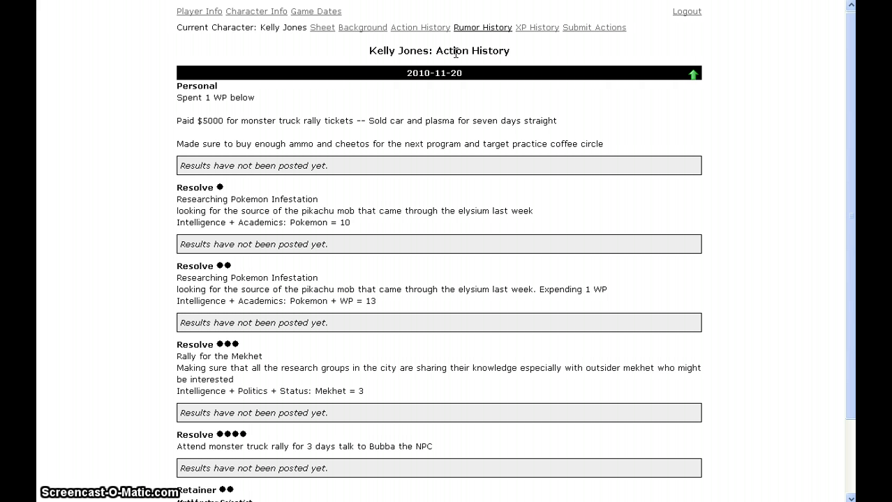
# Review the submitted actions and the action history, highlighting the dice pool line of the three-dot Resolve action
pyautogui.click(595, 28)
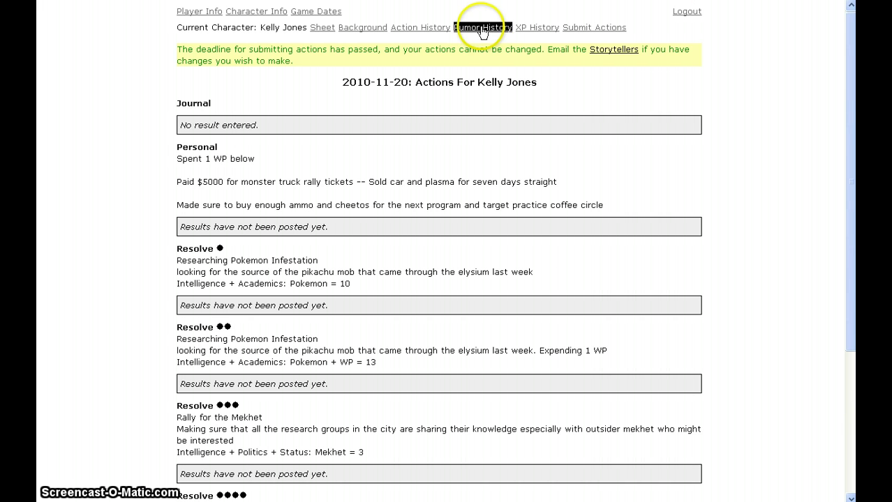
pyautogui.click(419, 29)
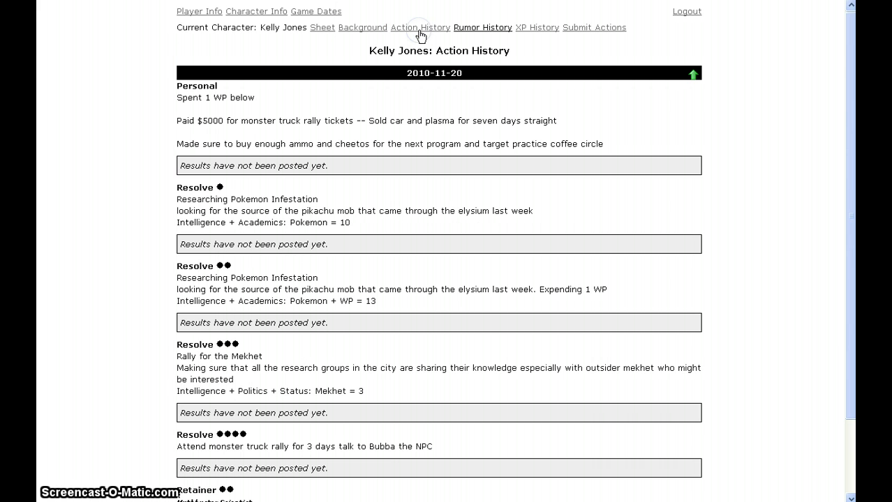
pyautogui.moveTo(837, 189); pyautogui.dragTo(839, 261)
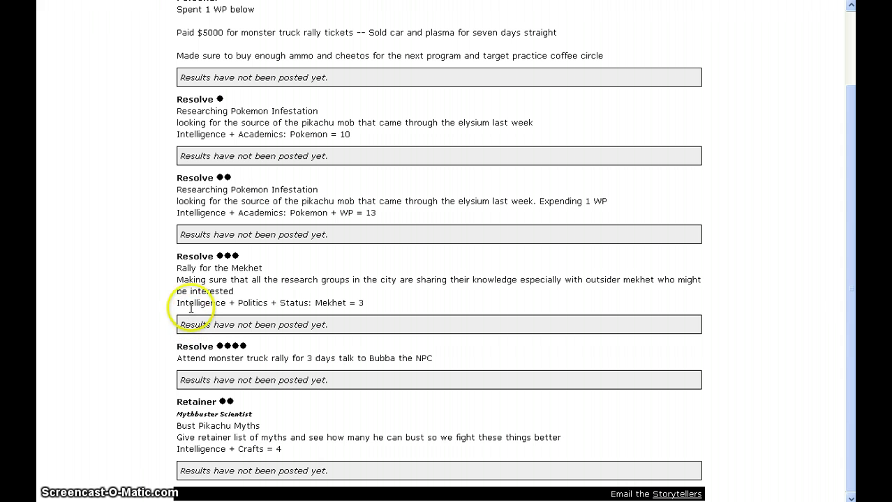
pyautogui.moveTo(180, 303); pyautogui.dragTo(404, 309)
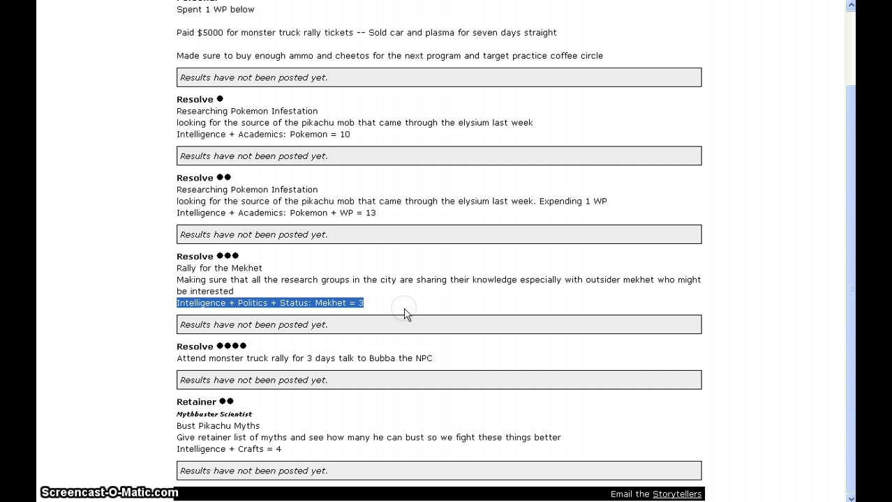